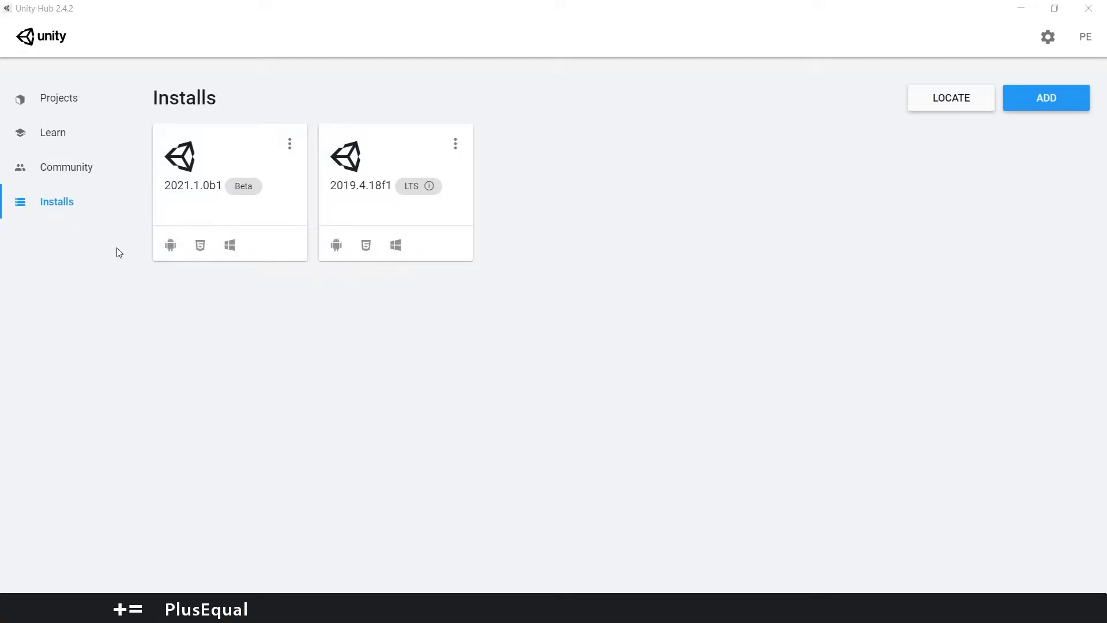
View the FPS Microgame project's details among the learning projects, then close them.
left_click(56, 135)
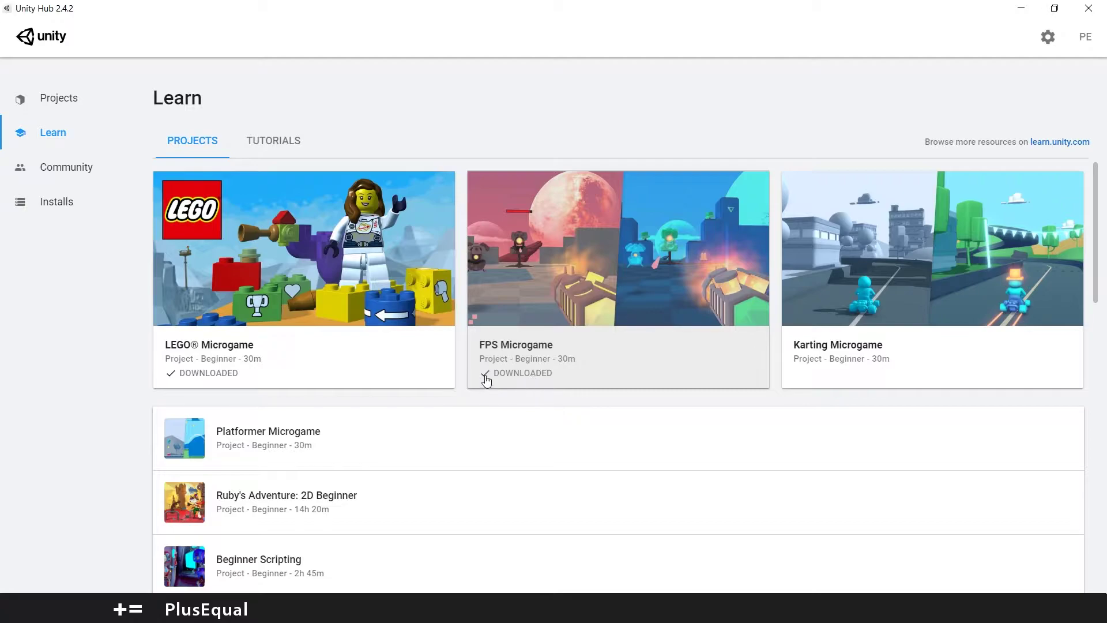
left_click(558, 312)
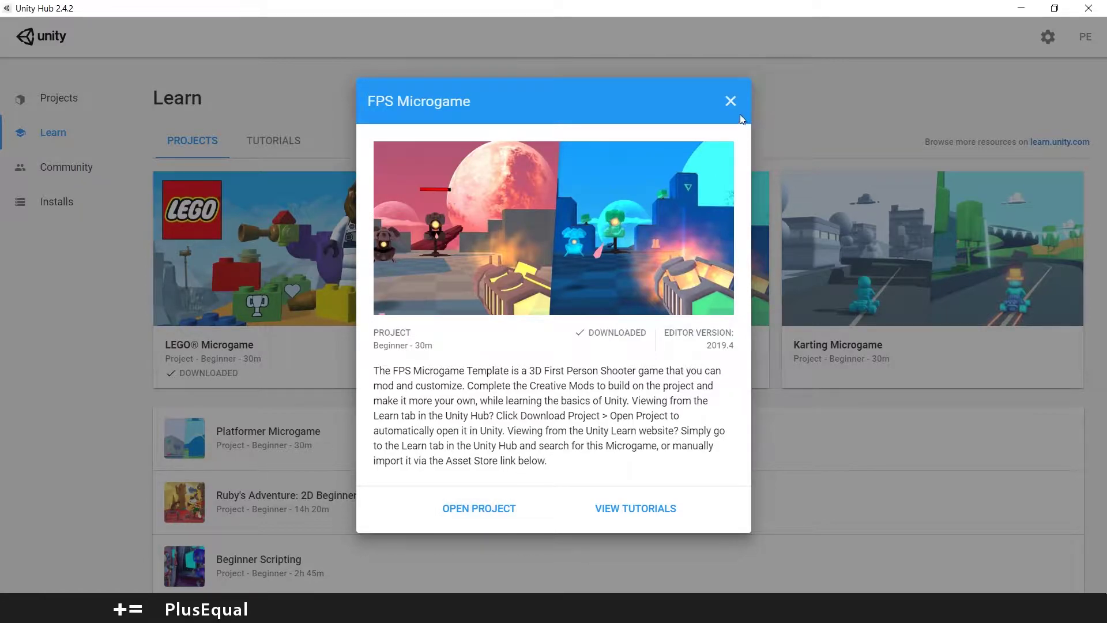
left_click(731, 101)
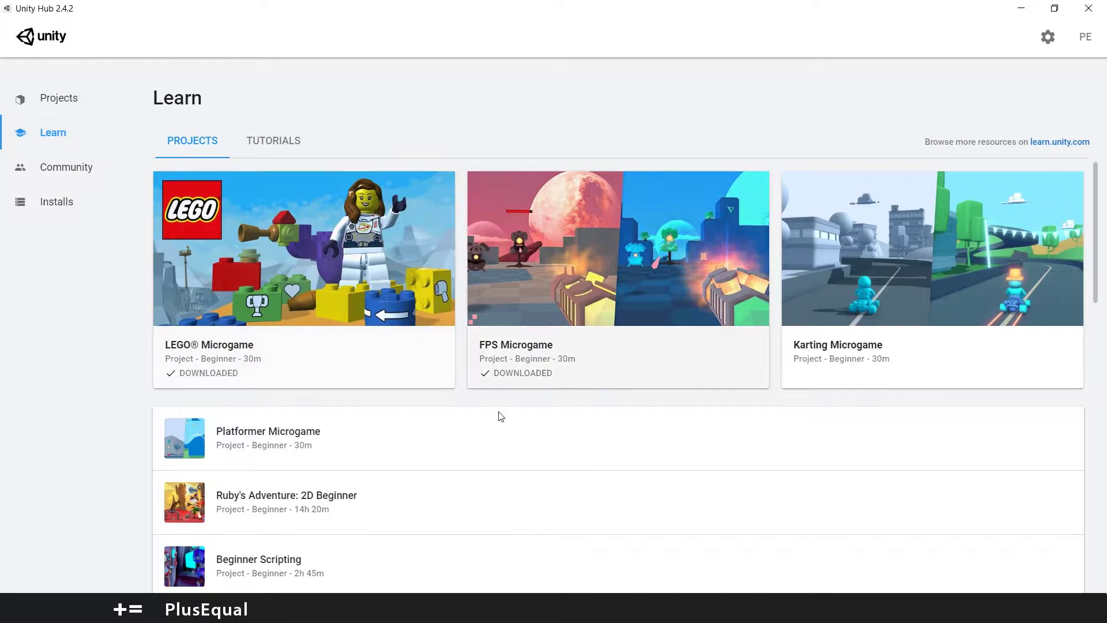
Start a new project with Unity 2019.4.18f1, select the FPS Microgame template and install it.
left_click(110, 110)
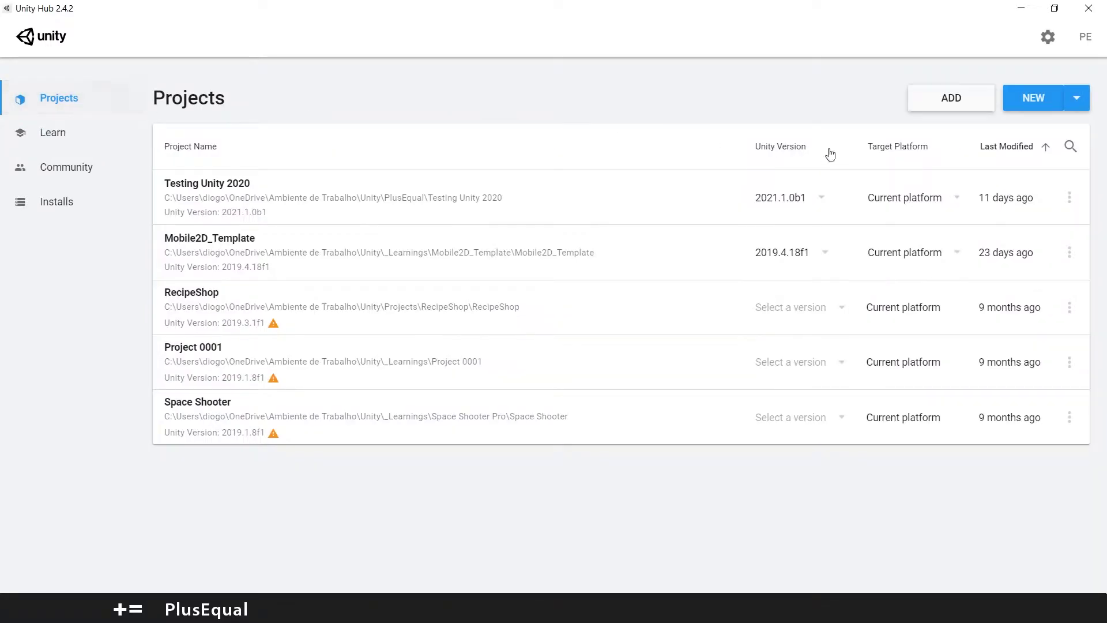
left_click(1066, 102)
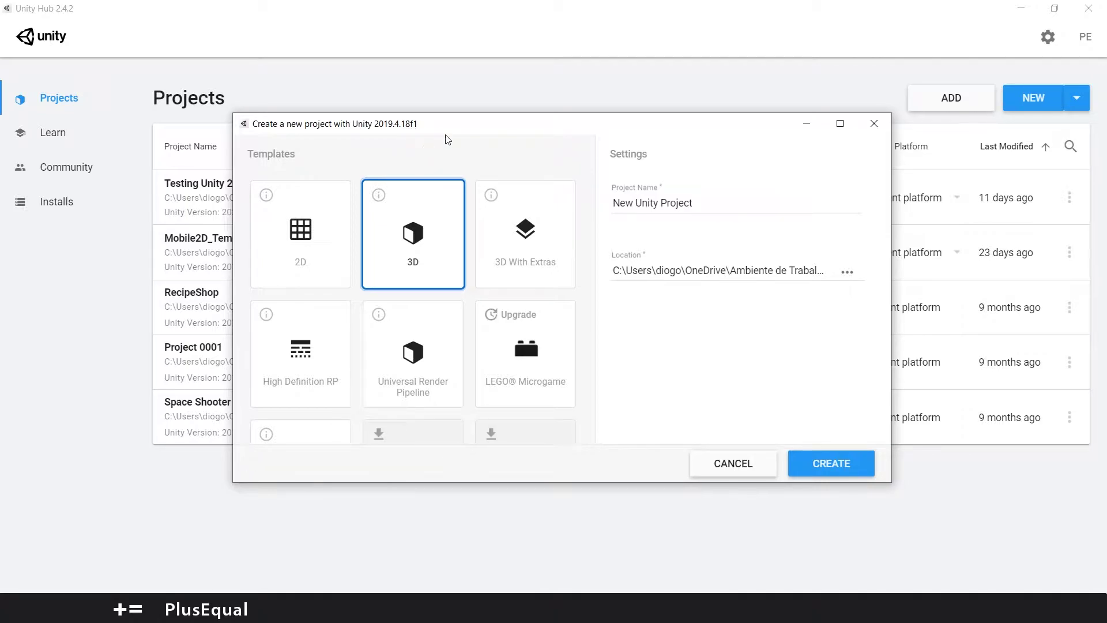
scroll(448, 267, "down", 3)
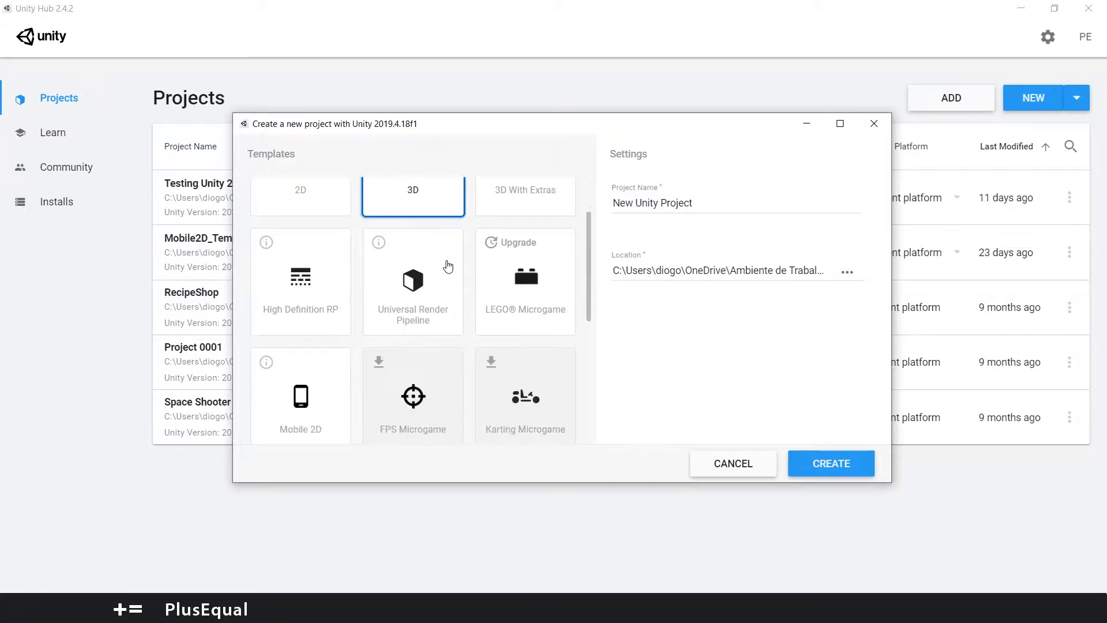
left_click(445, 245)
left_click(394, 367)
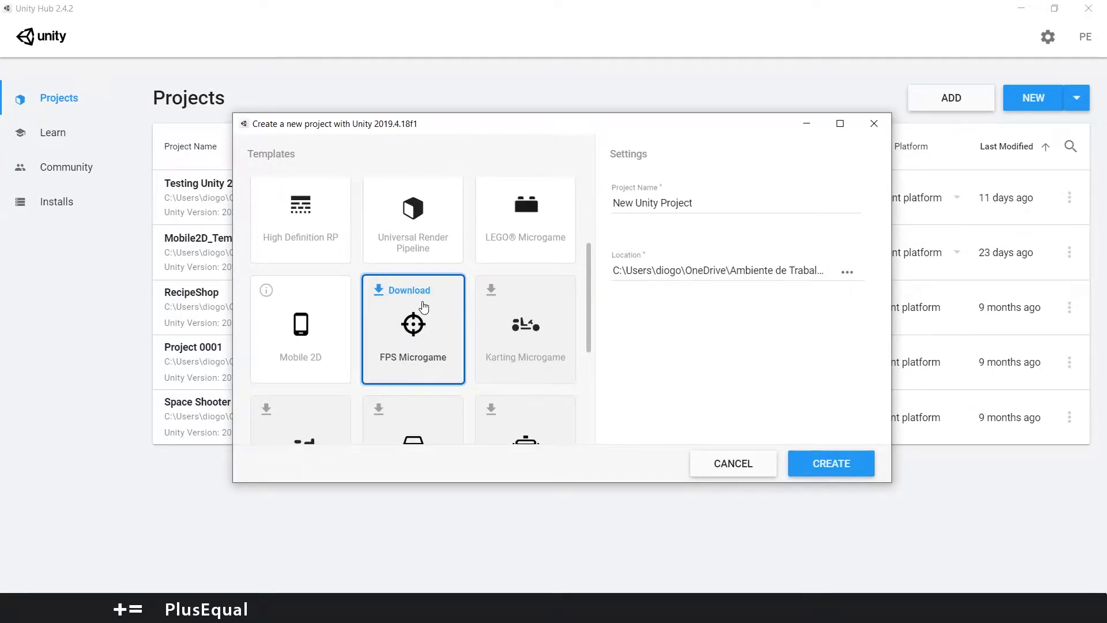
left_click(393, 293)
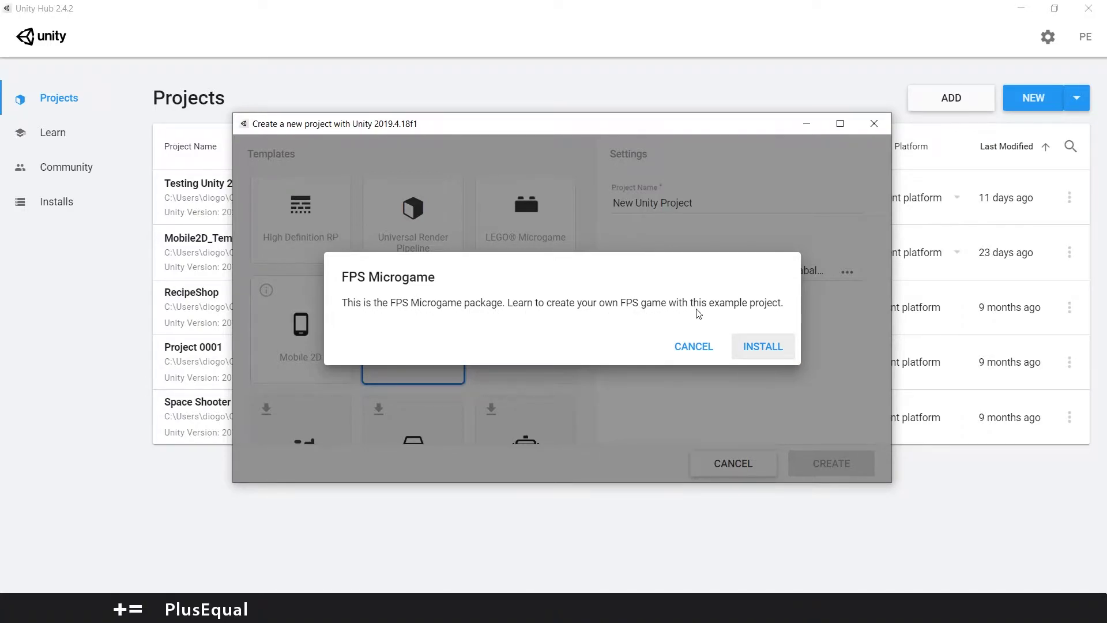
left_click(764, 348)
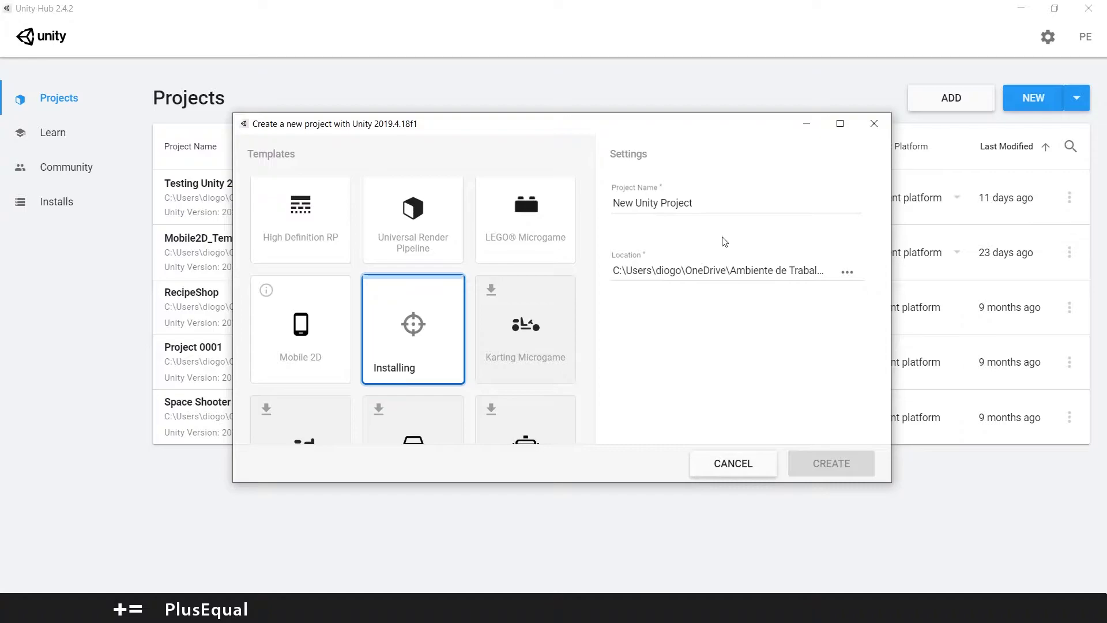
Name the new project FPS_Microgame and create it from the installed template.
left_click(743, 203)
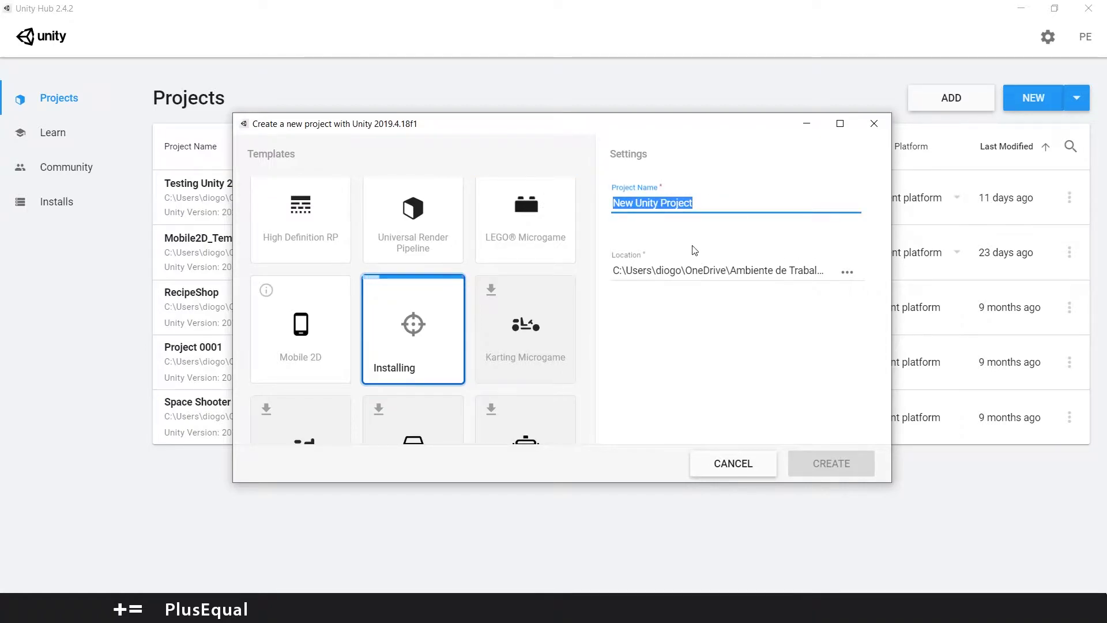
type("DP")
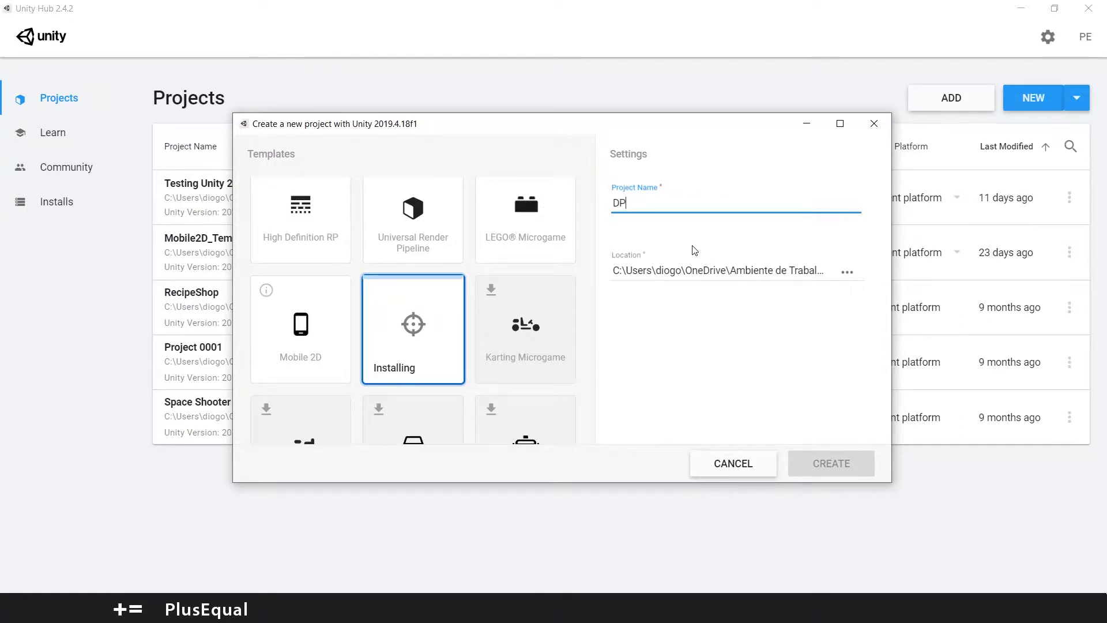
key("BackSpace")
type("FPS")
type("_Mi")
type("x")
type("rogame")
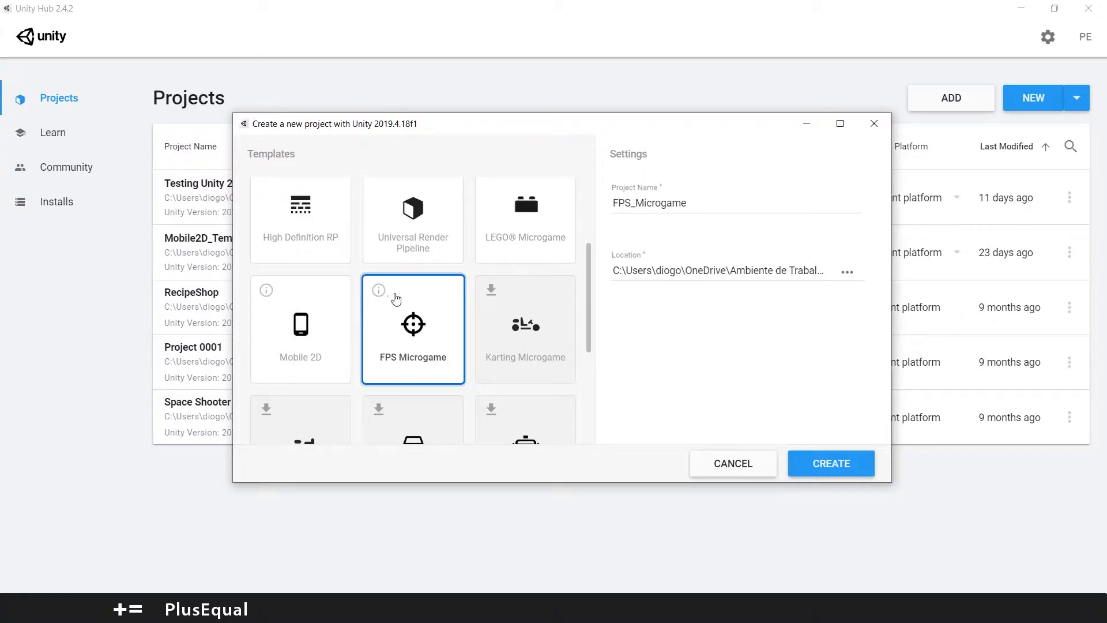
left_click(831, 464)
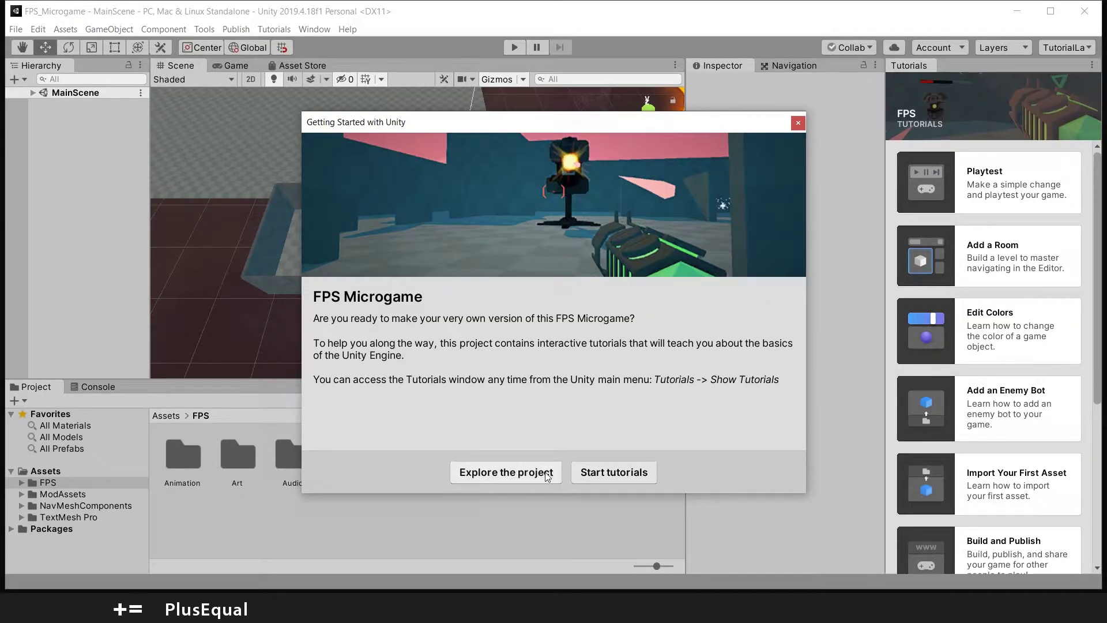
Start the interactive tutorials, maximize the editor window and begin the Playtest tutorial.
left_click(613, 472)
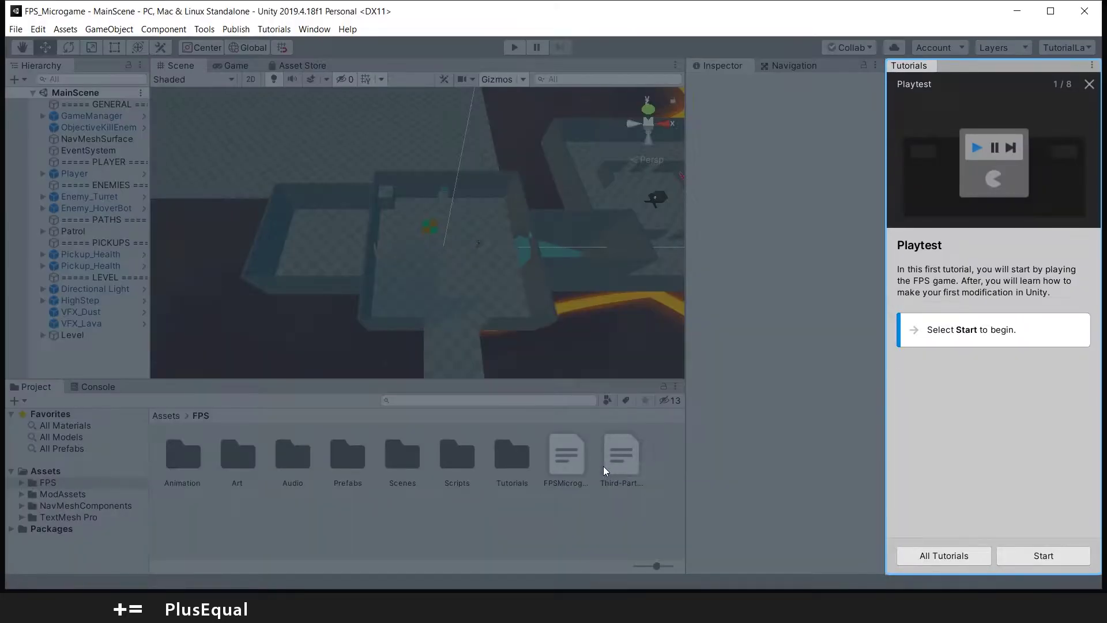
left_click(1050, 12)
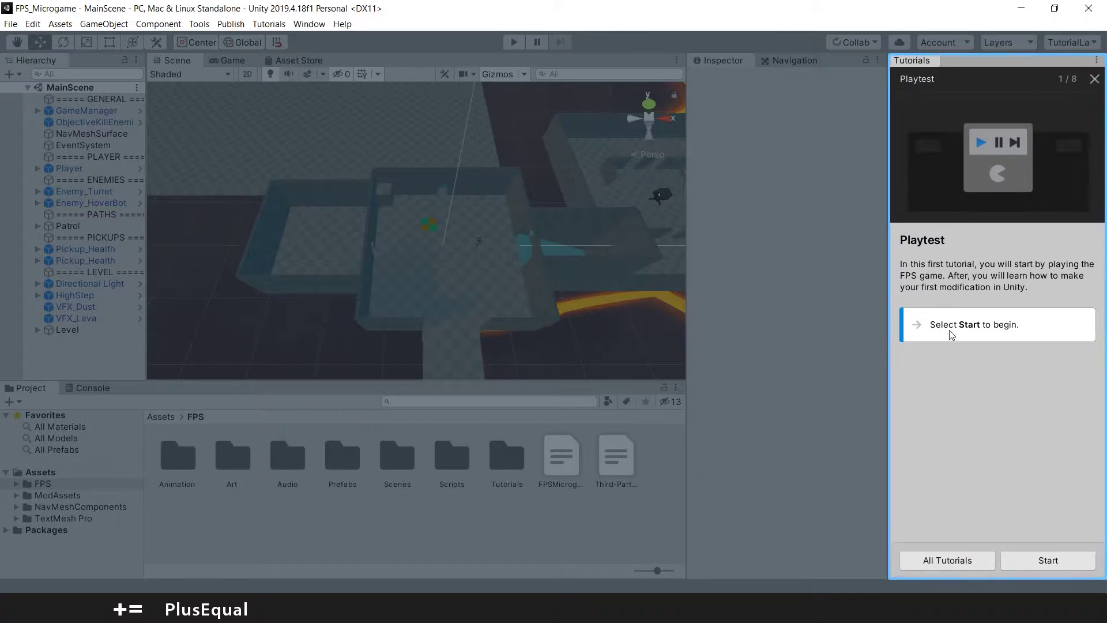
left_click(1058, 563)
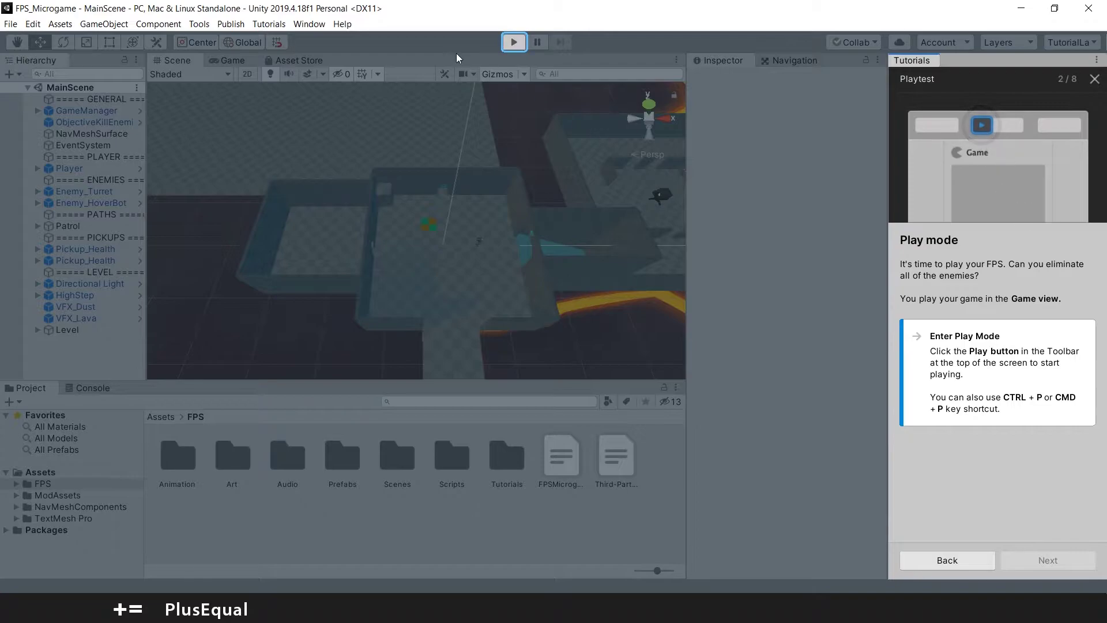
Playtest the FPS level by moving through it and shooting all the enemies until the game is won, then exit Play Mode.
left_click(512, 41)
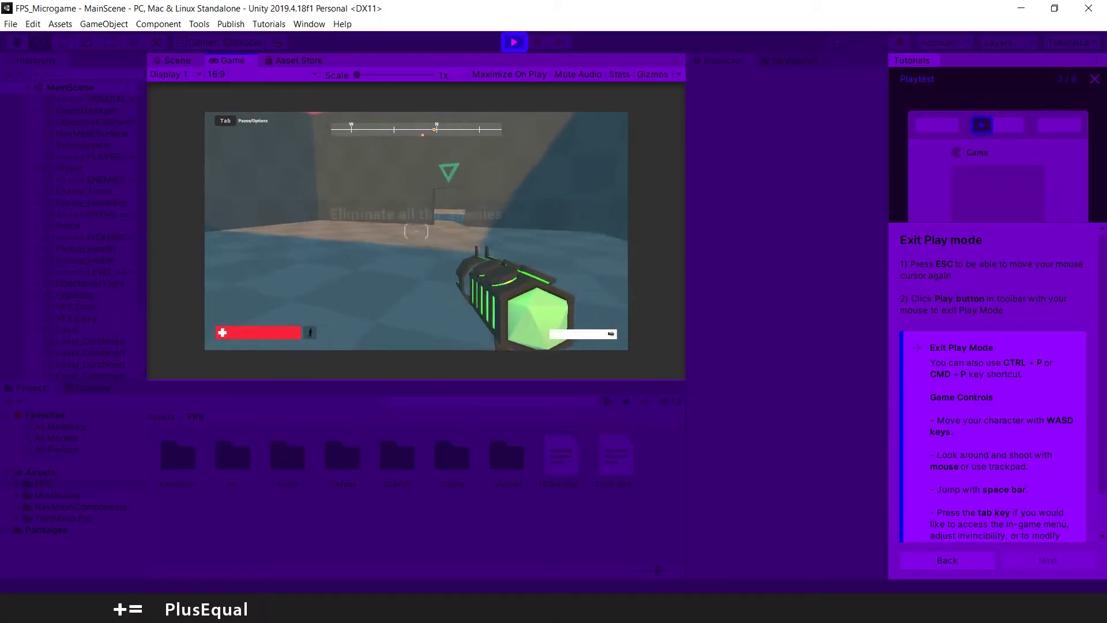
key("w")
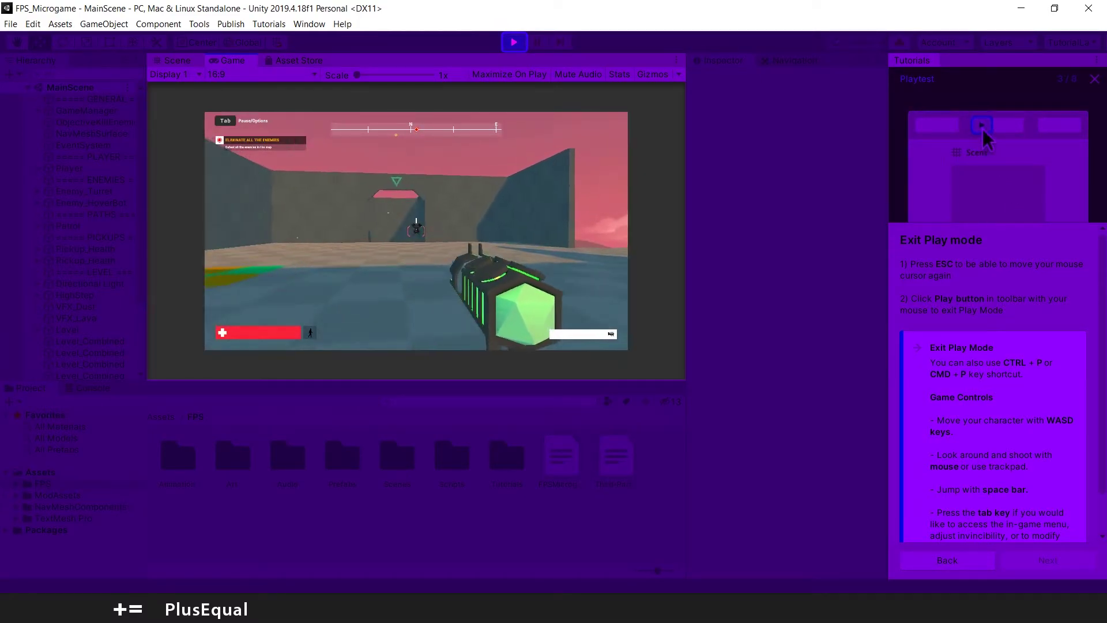
key("w")
left_click(415, 231)
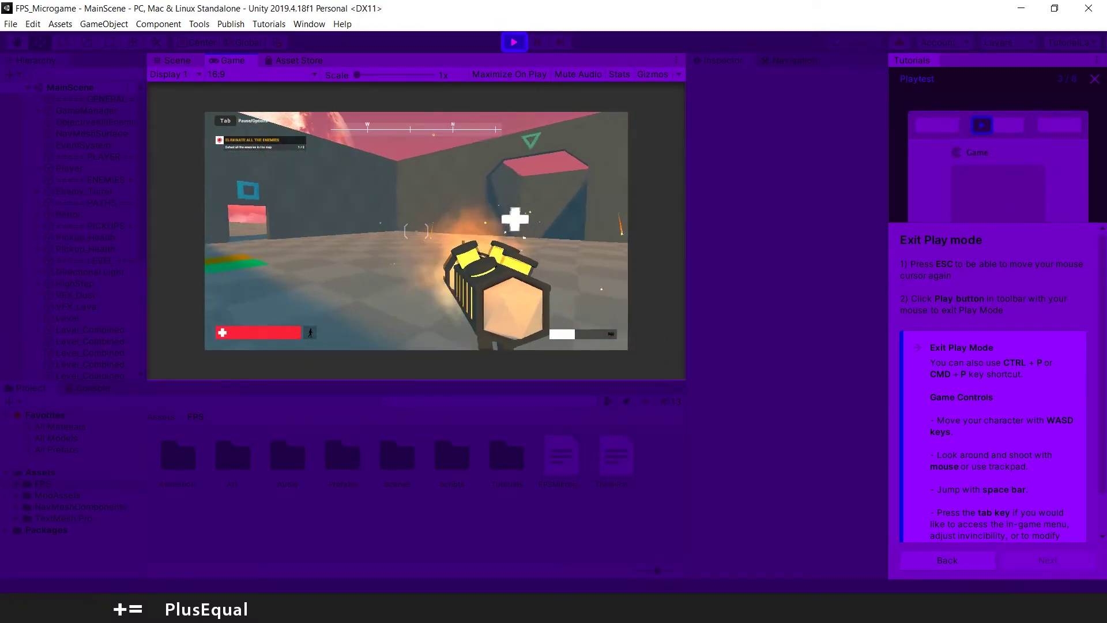
key("w")
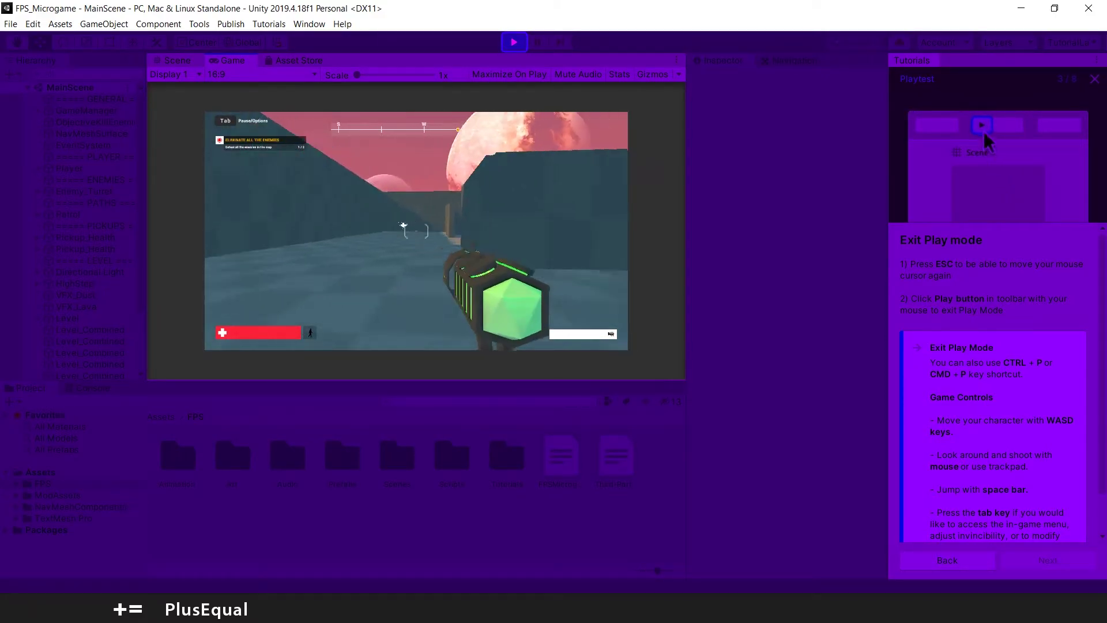
scroll(417, 231, "up", 1)
left_click(416, 231)
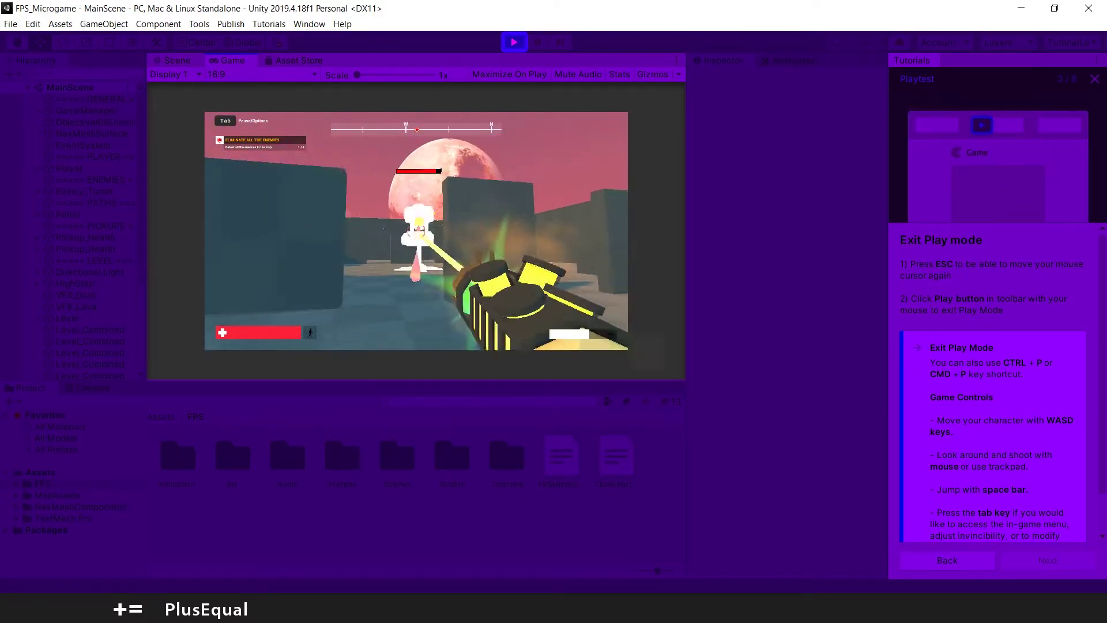
key("w")
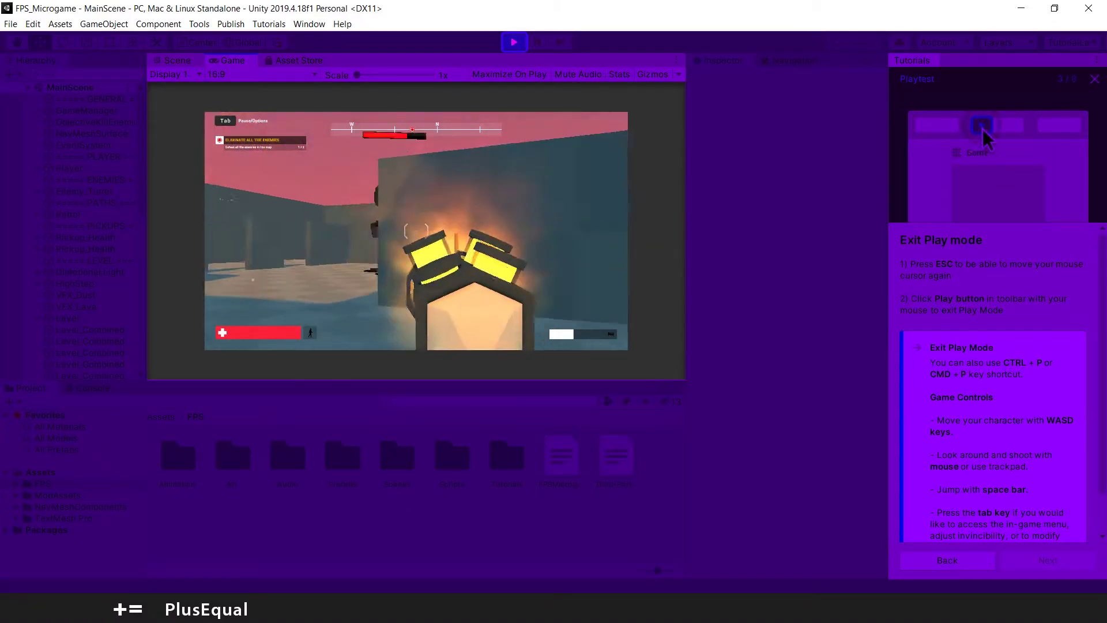
key("a")
left_click(417, 231)
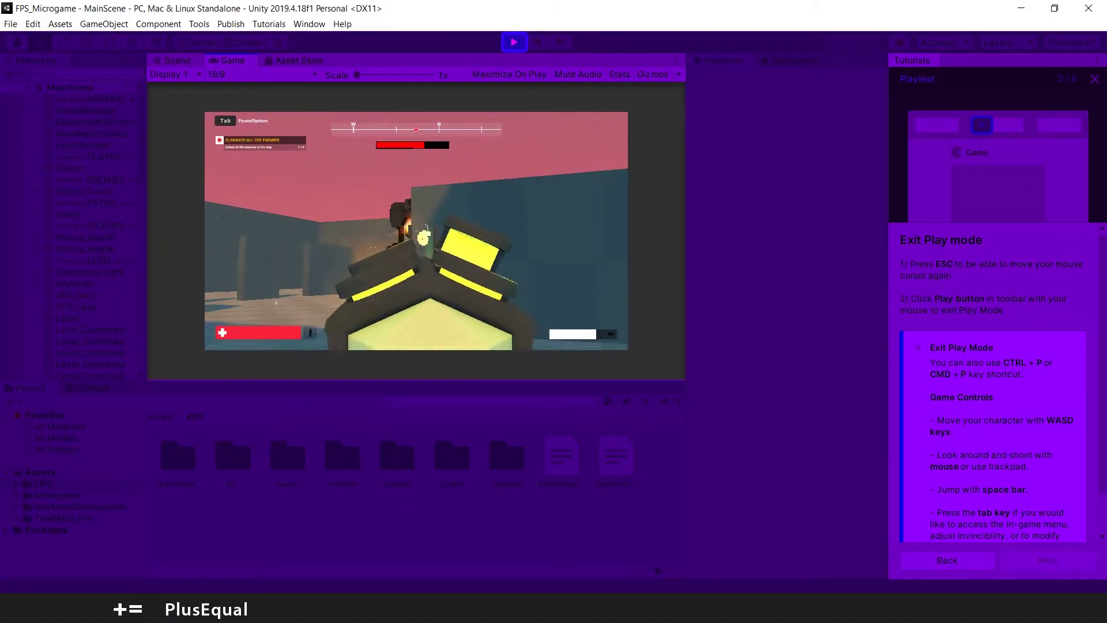
left_click(416, 231)
key("w")
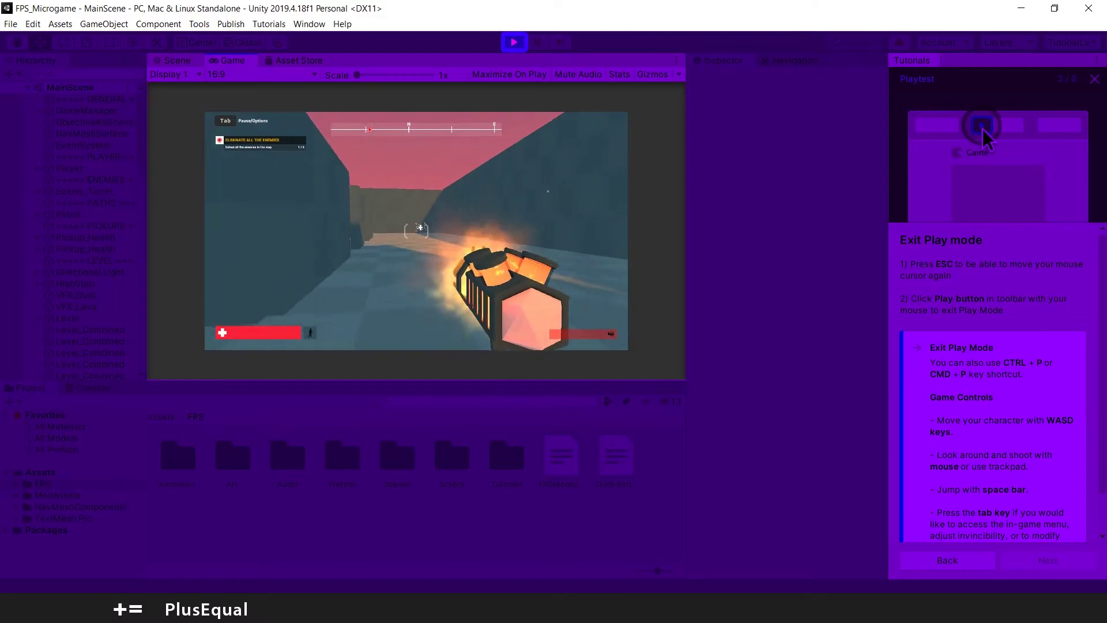
key("w")
left_click(416, 231)
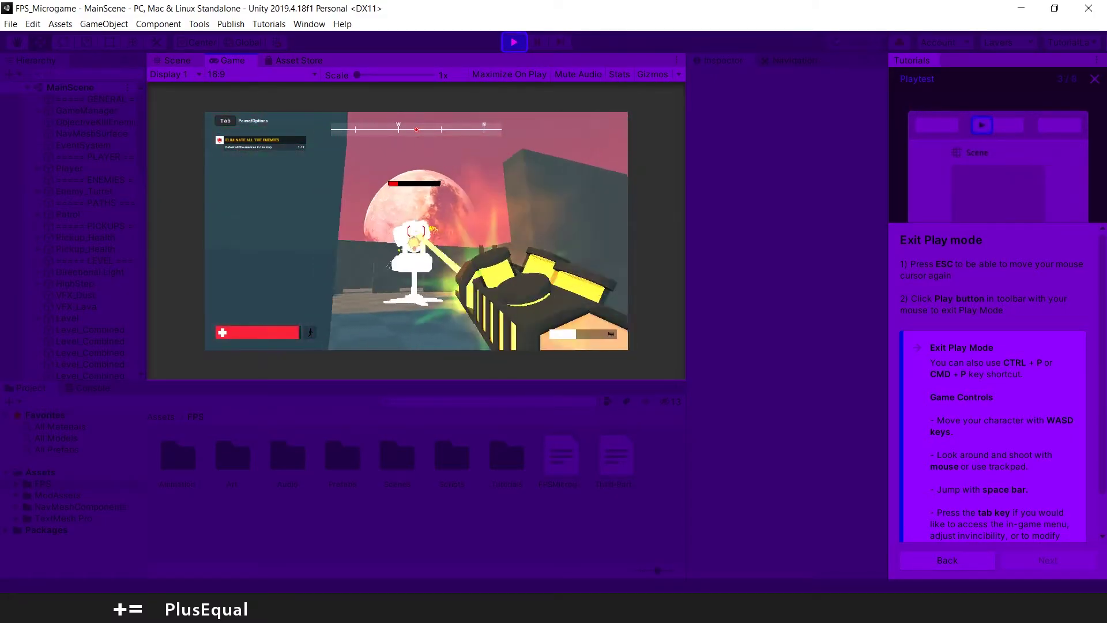
key("d")
key("a")
left_click(417, 231)
key("d")
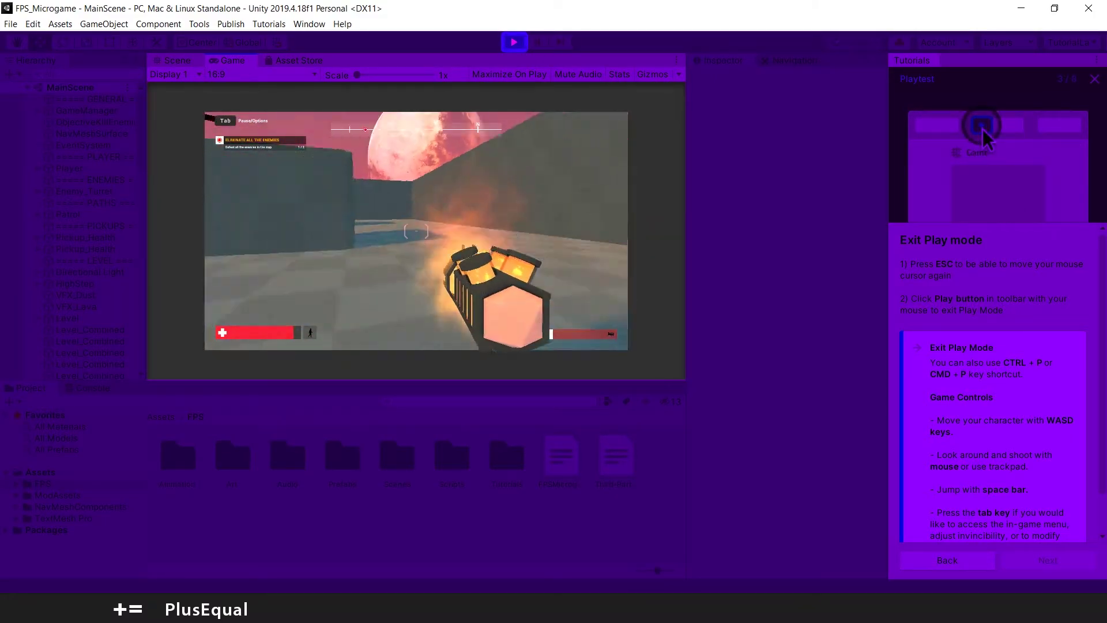
key("w")
left_click(417, 231)
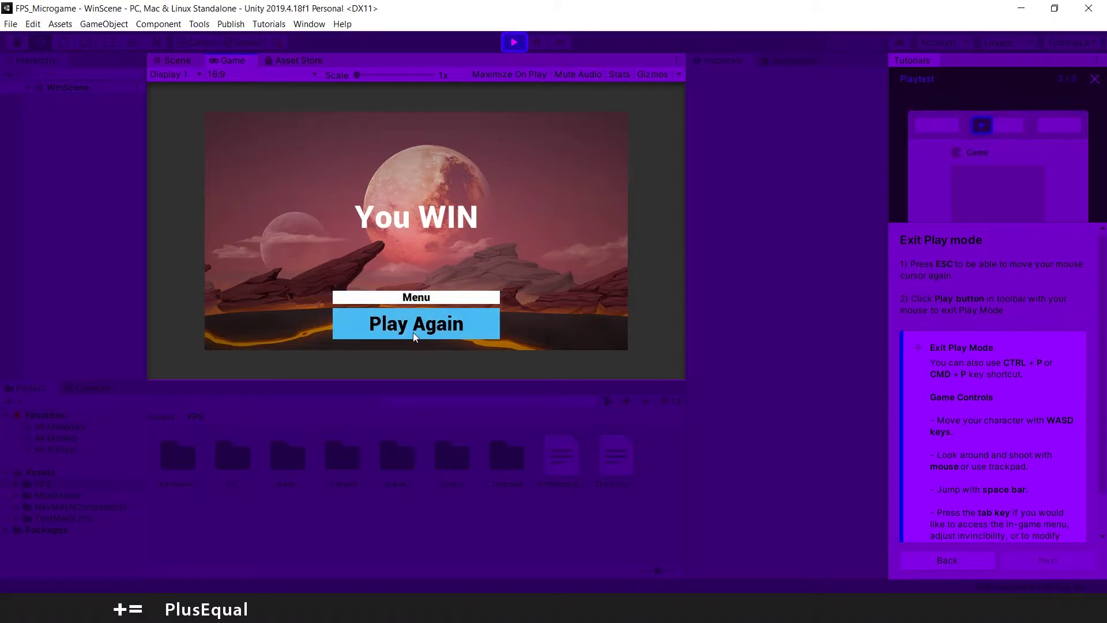
left_click(512, 40)
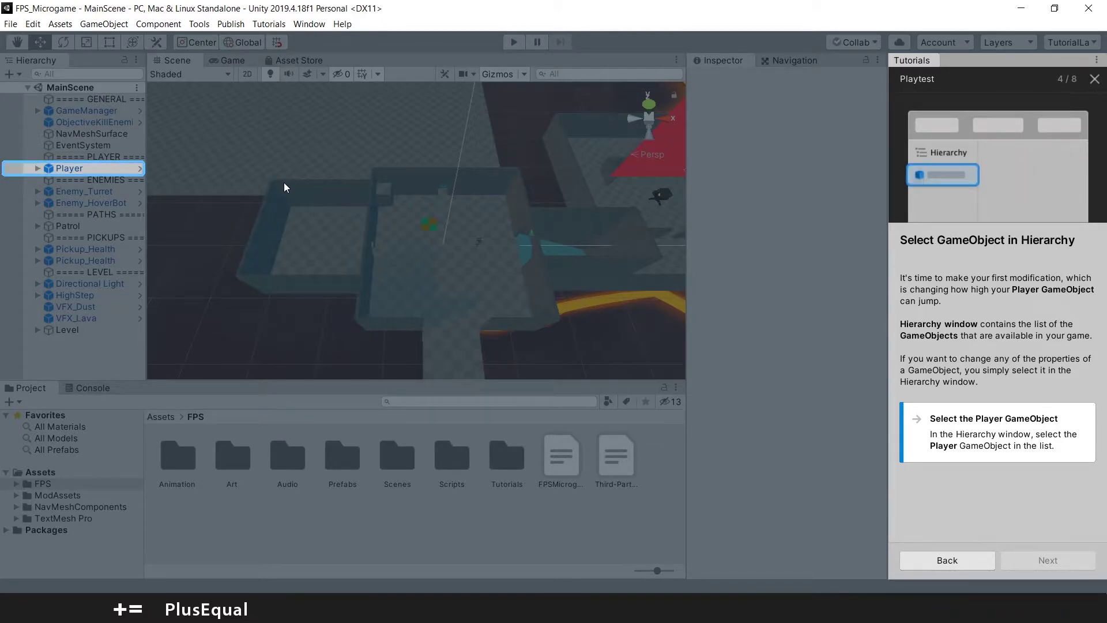
Set the Player object's Gravity Down Force to 30 and advance to the next tutorial page.
left_click(68, 169)
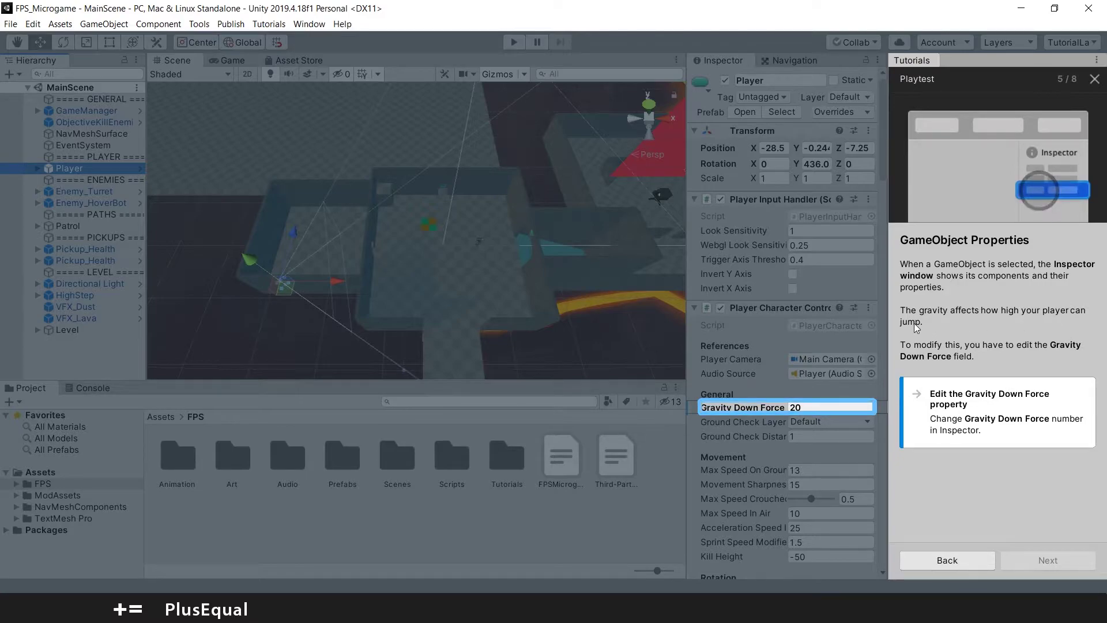
left_click(807, 407)
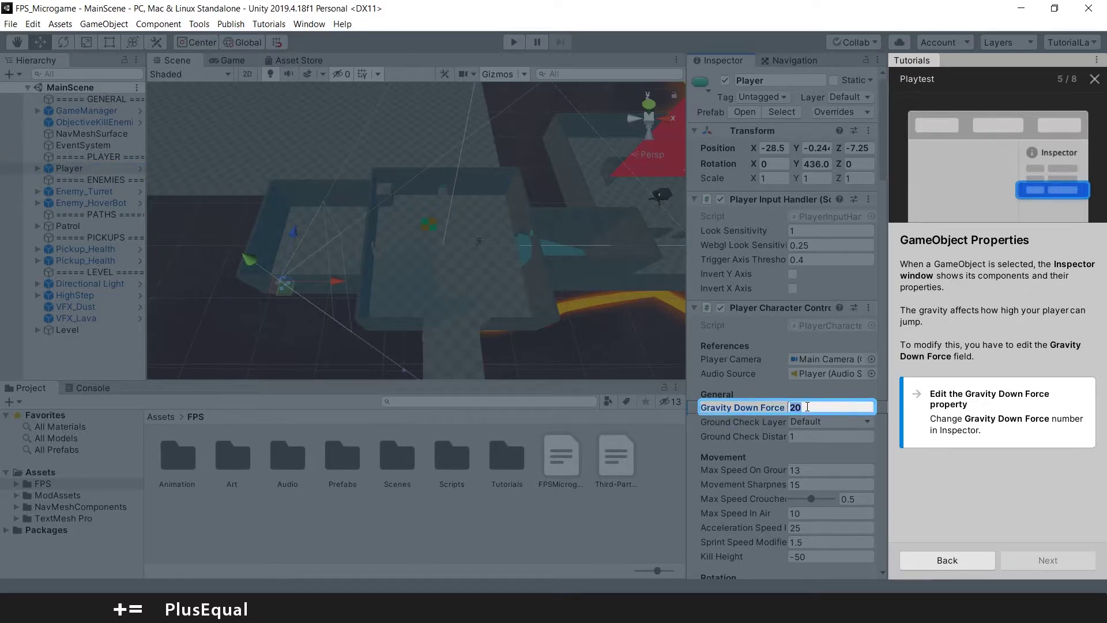
type("30")
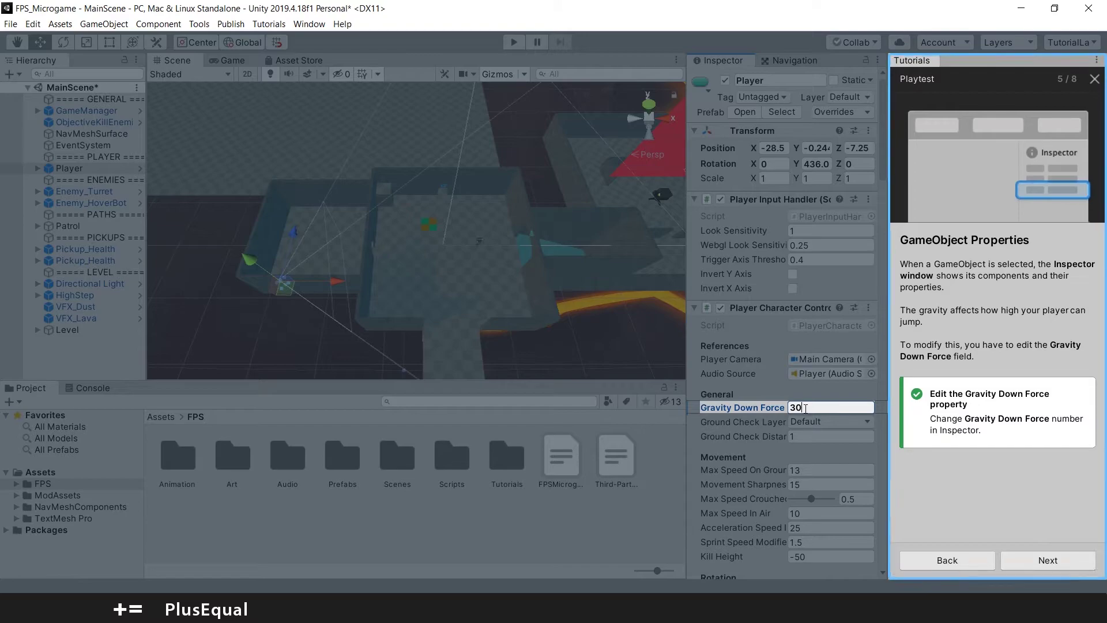
left_click(1043, 560)
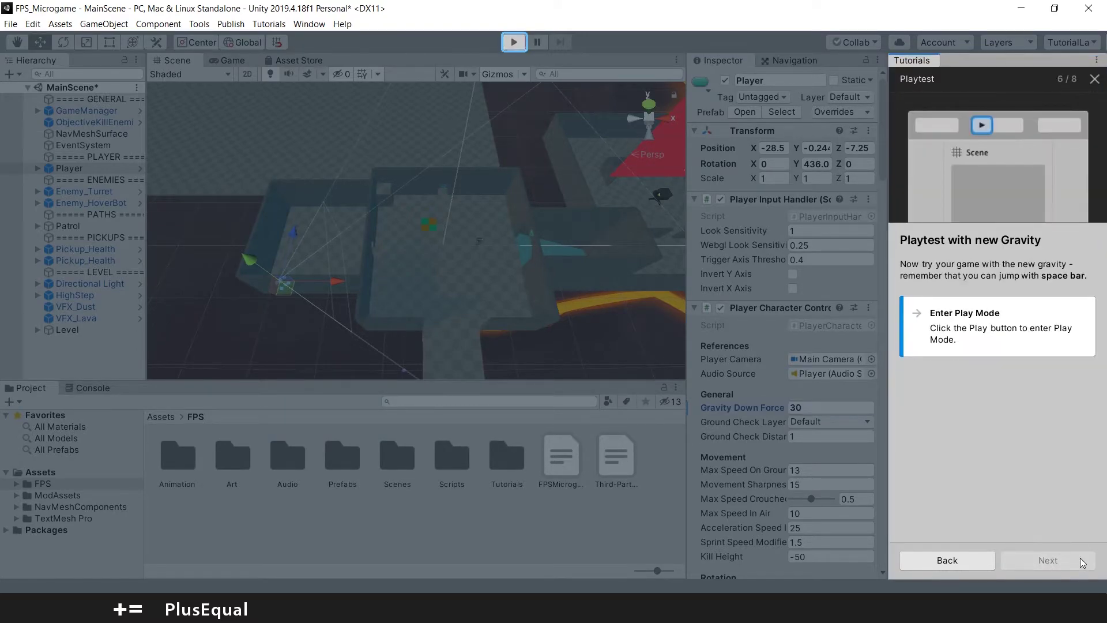
Run the game in Play Mode with the new gravity, then exit Play Mode to finish the Playtest tutorial.
left_click(510, 39)
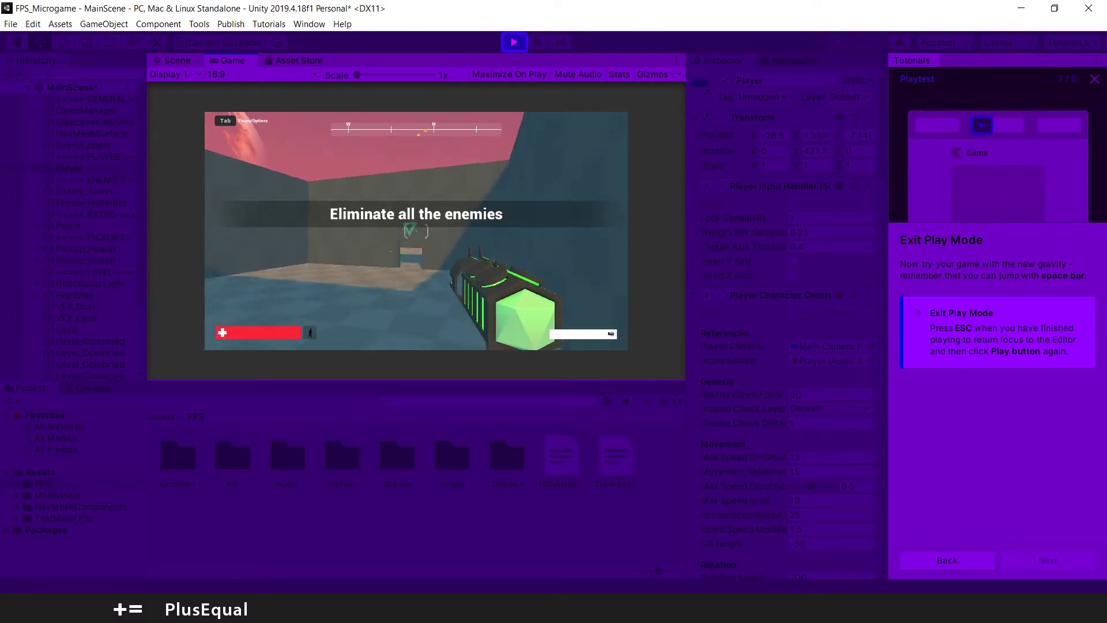
key("Escape")
left_click(514, 42)
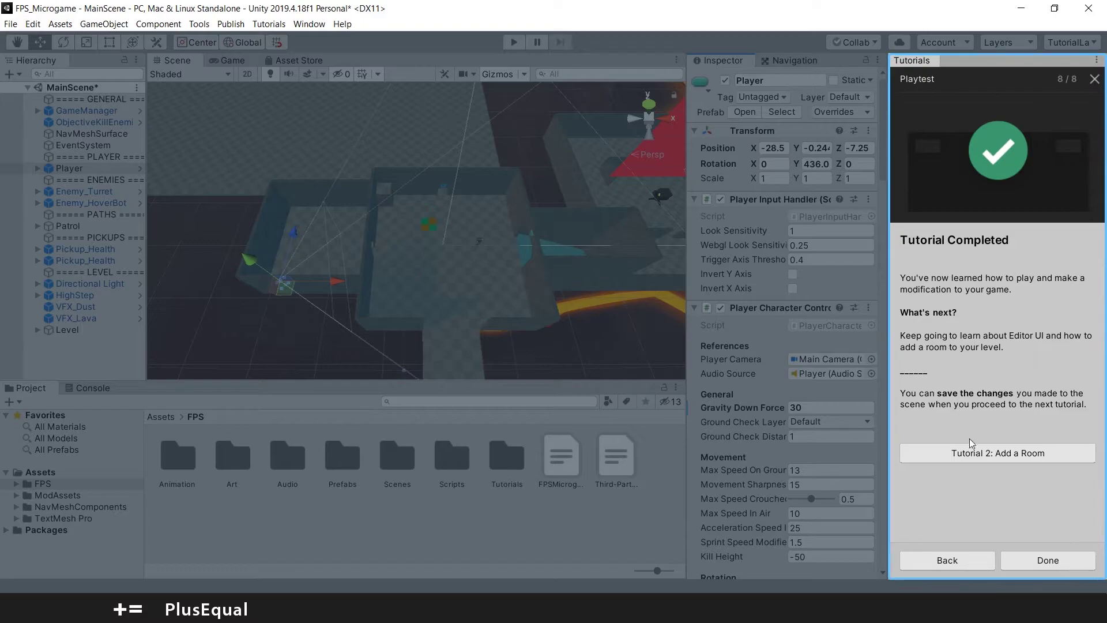
Save the scene with the gravity change, then open Tutorial 2: Add a Room and start it.
left_click(11, 24)
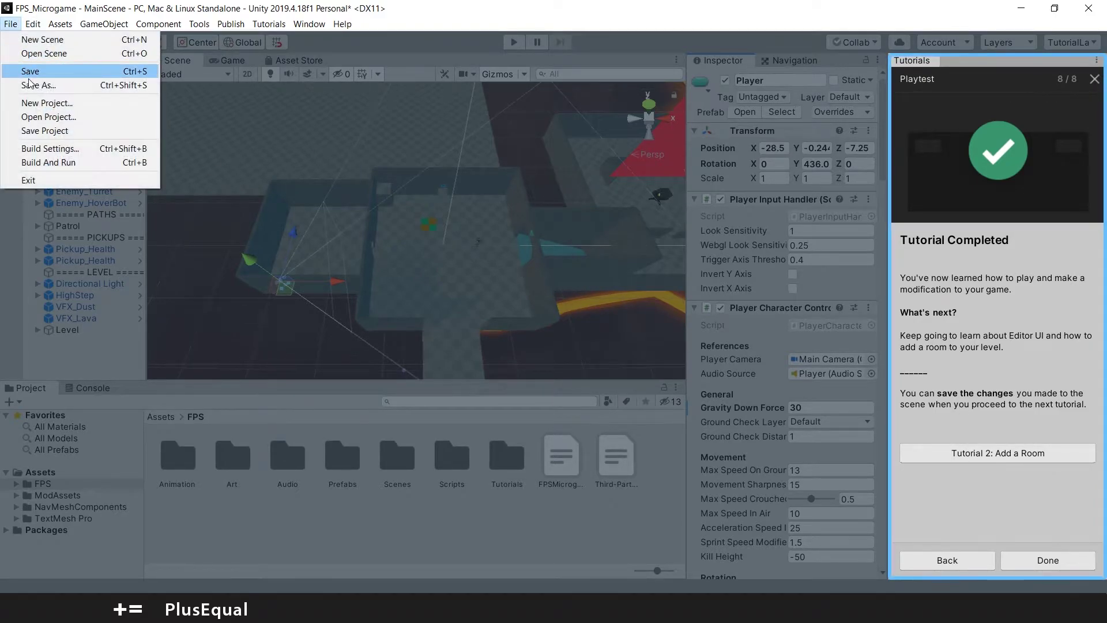
left_click(38, 72)
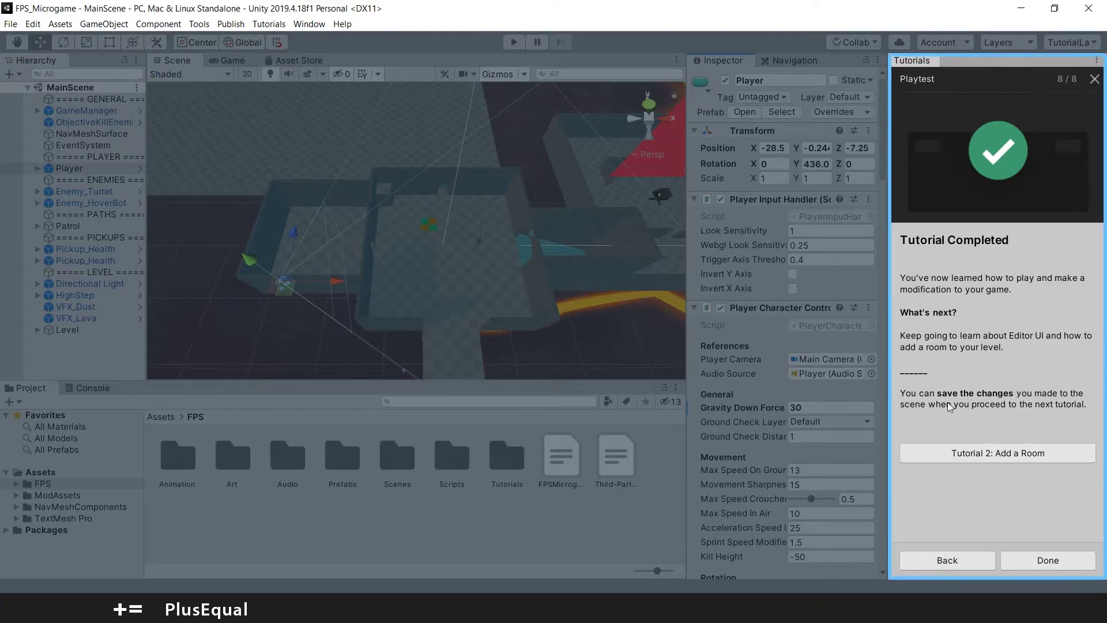
left_click(1001, 451)
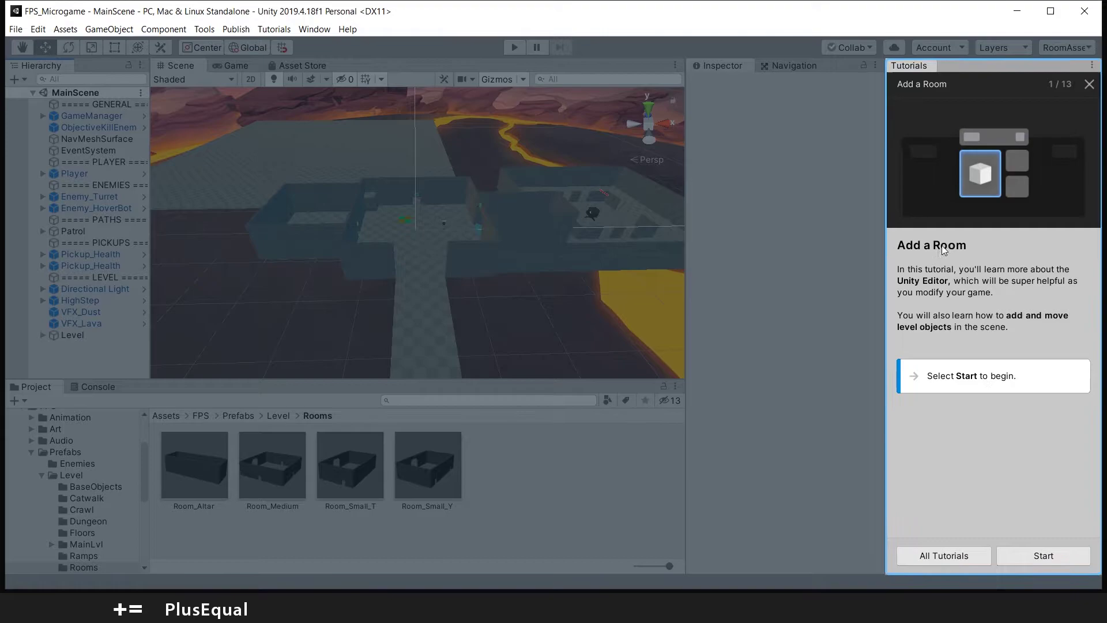
left_click(1046, 555)
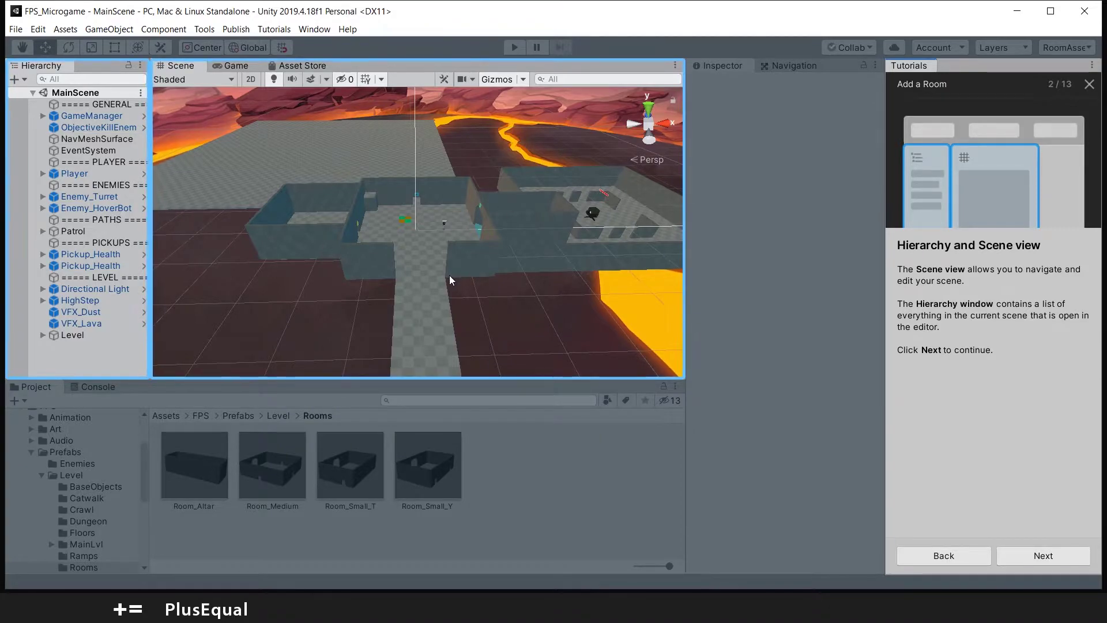
Select the Hand Tool, pan the Scene view across the level and advance to the orbit page of the tutorial.
left_click(1044, 557)
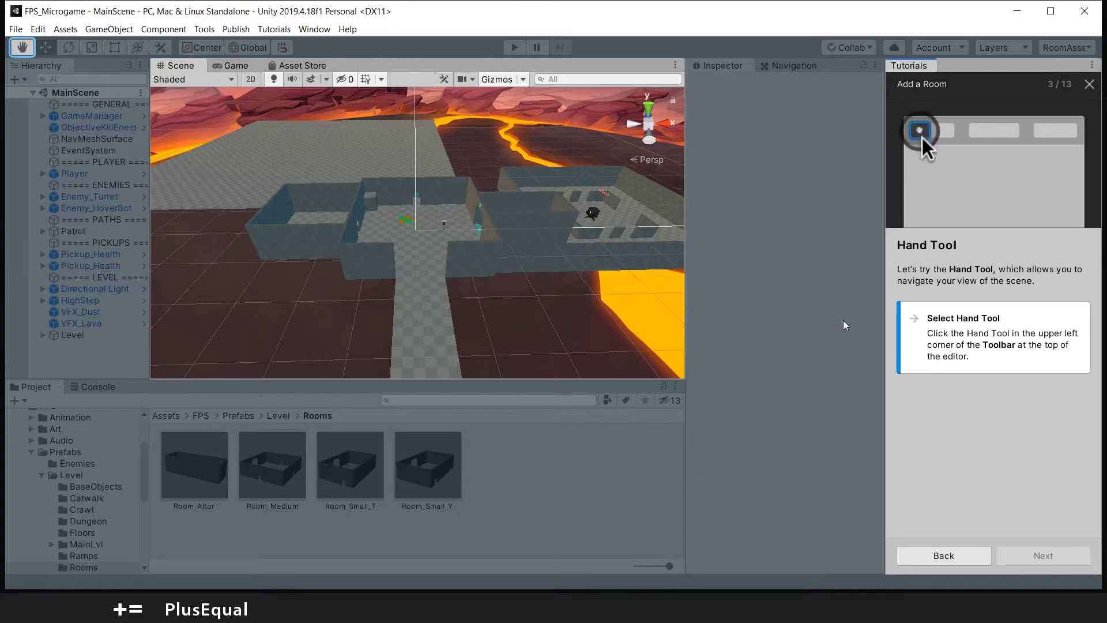
left_click(23, 48)
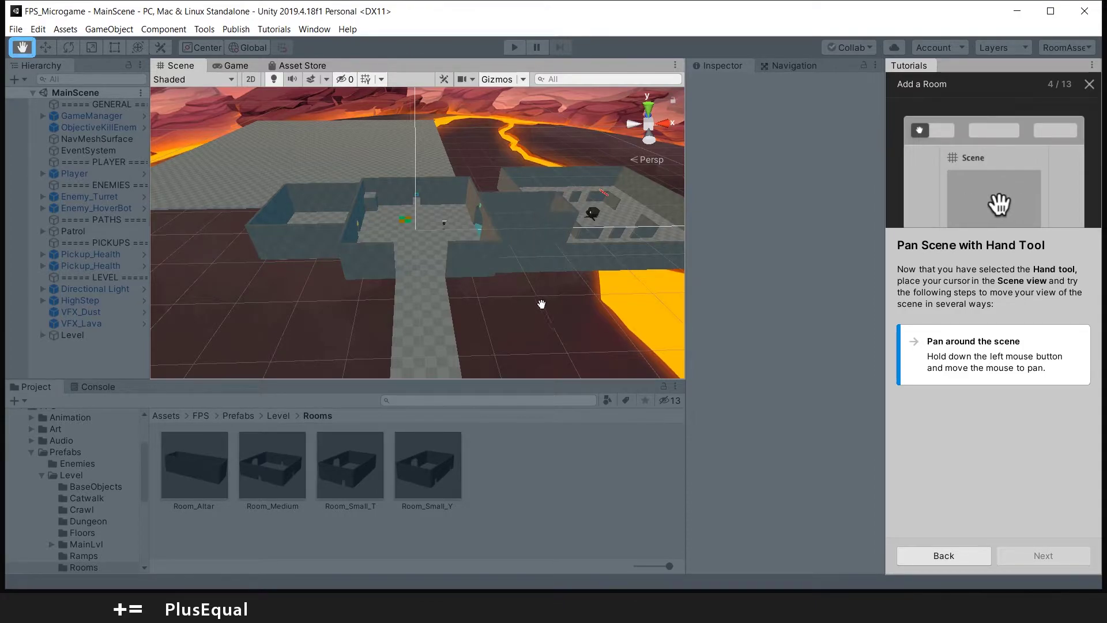
left_click_drag(435, 194, 250, 348)
scroll(251, 348, "down", 7)
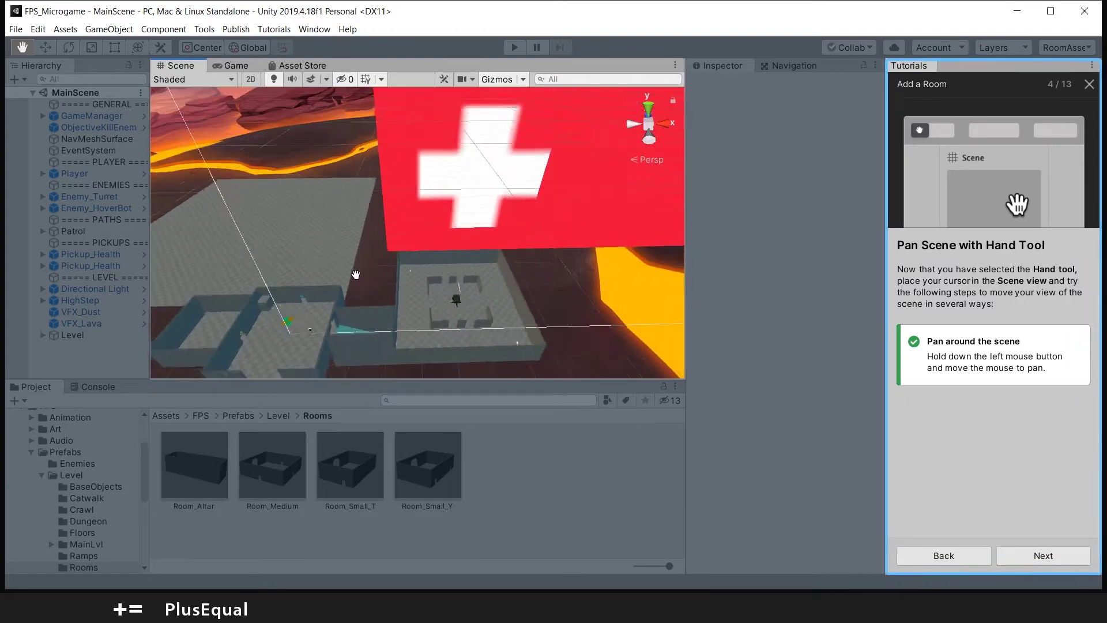
left_click_drag(410, 257, 467, 143)
scroll(267, 257, "up", 4)
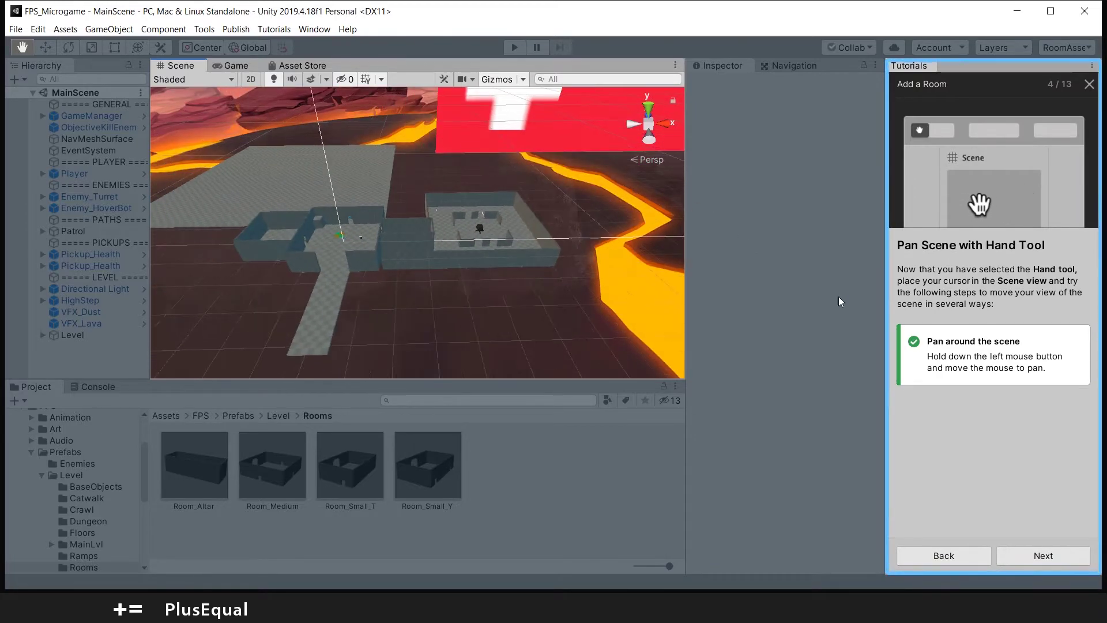
left_click(1043, 551)
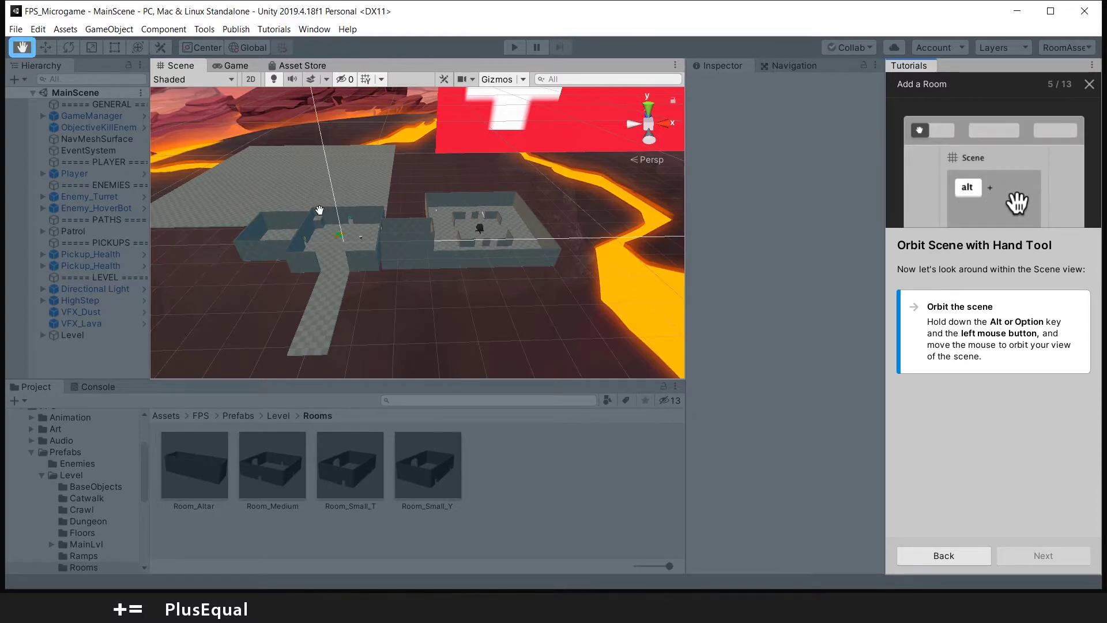
Orbit the Scene view around the level rooms and advance to the Zoom Scene page.
key("alt")
left_click_drag(347, 212, 428, 150, "alt")
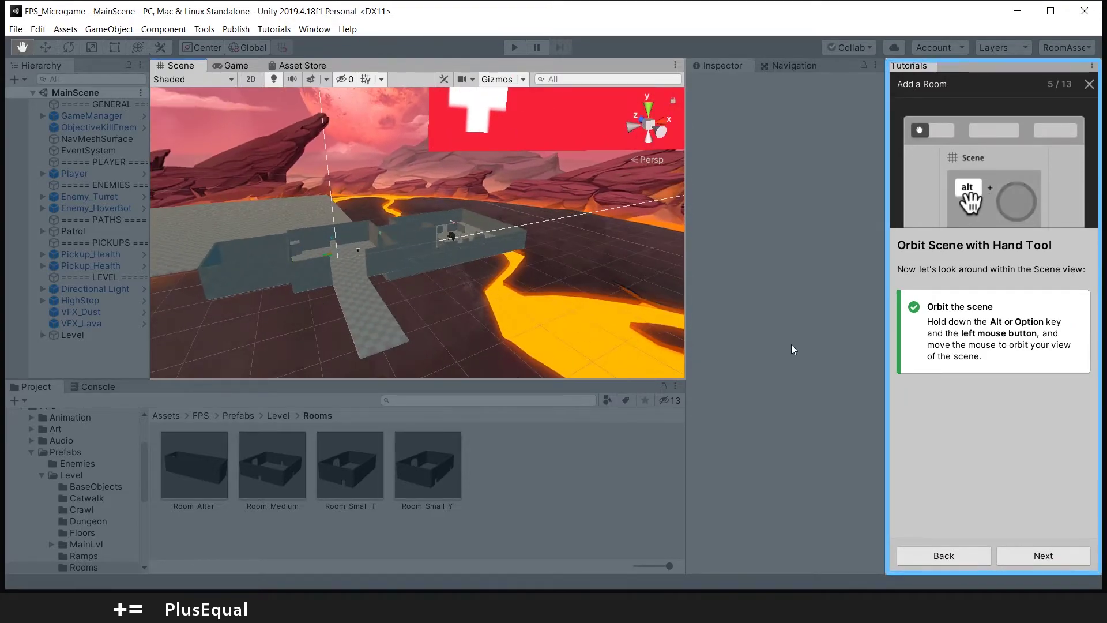
left_click(1057, 559)
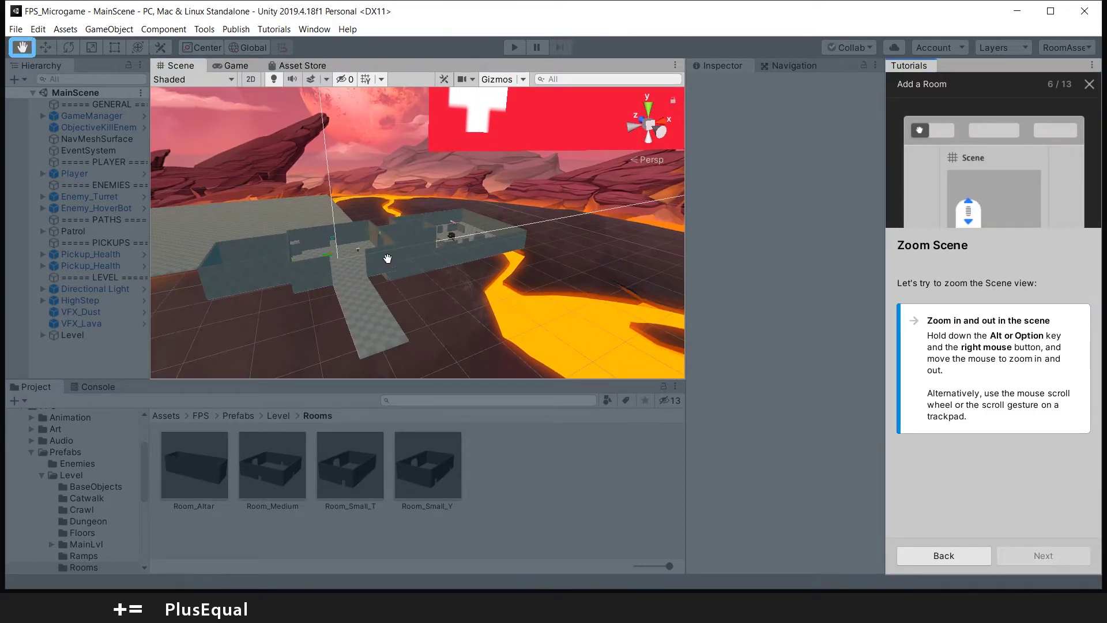
Zoom the Scene view in and out over the level rooms and advance to the Level Prefabs page.
right_click_drag(387, 259, 475, 227, "alt")
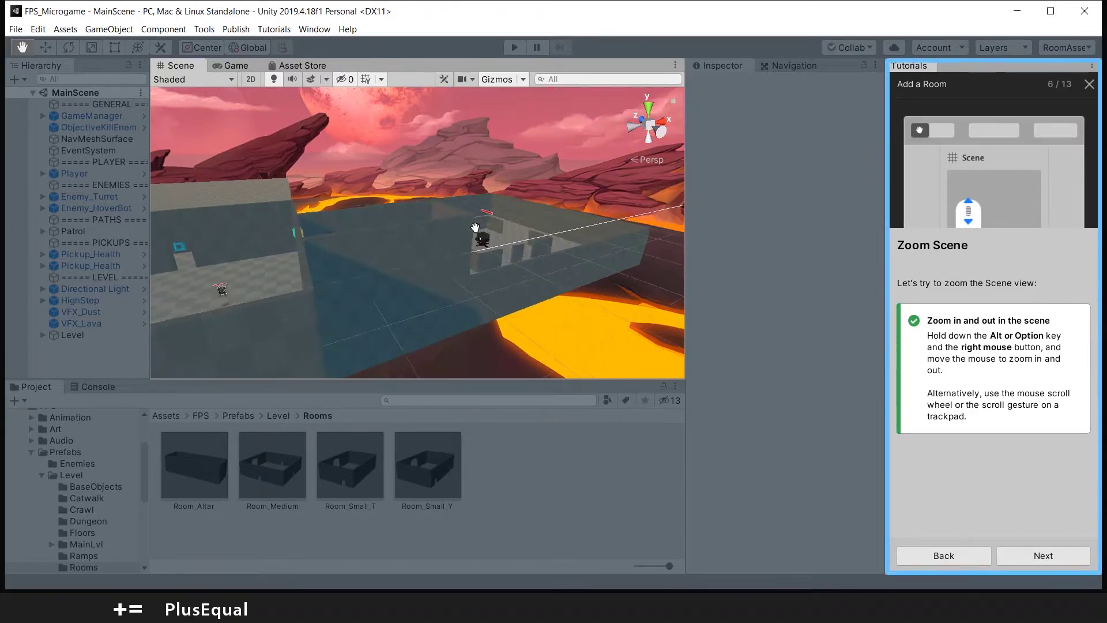
scroll(490, 231, "up", 5)
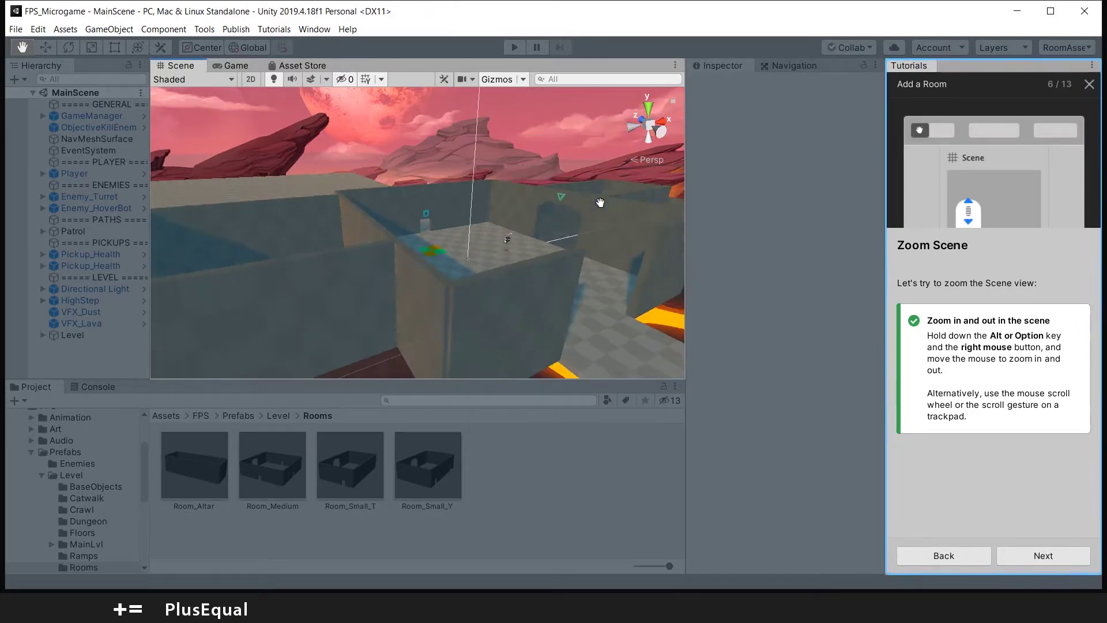
left_click_drag(598, 202, 486, 220)
scroll(484, 219, "down", 4)
scroll(482, 217, "up", 2)
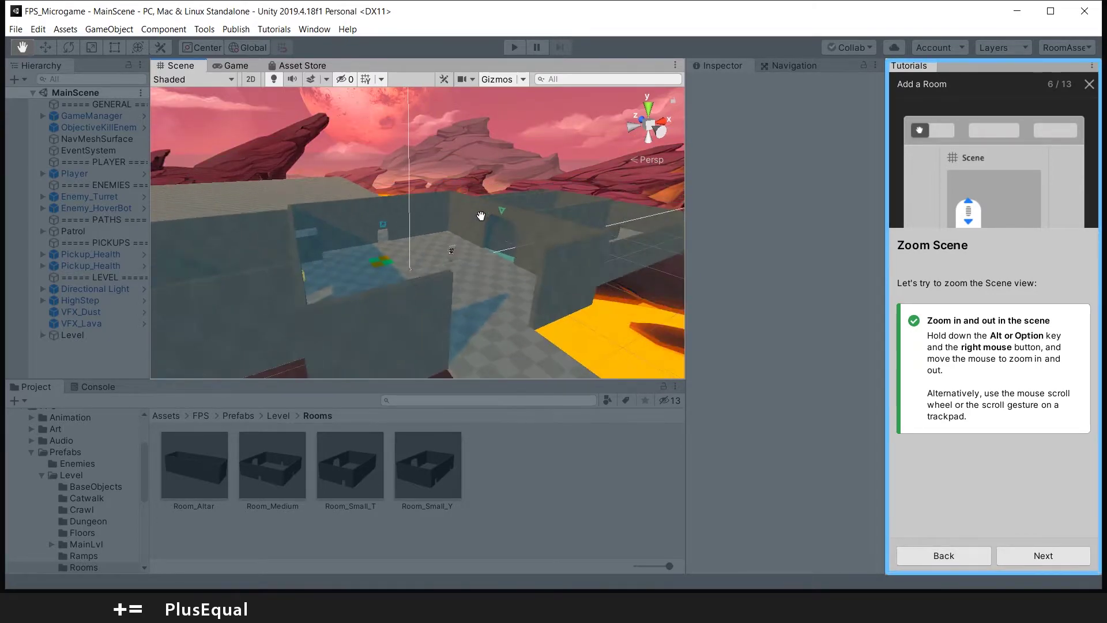
scroll(481, 215, "up", 3)
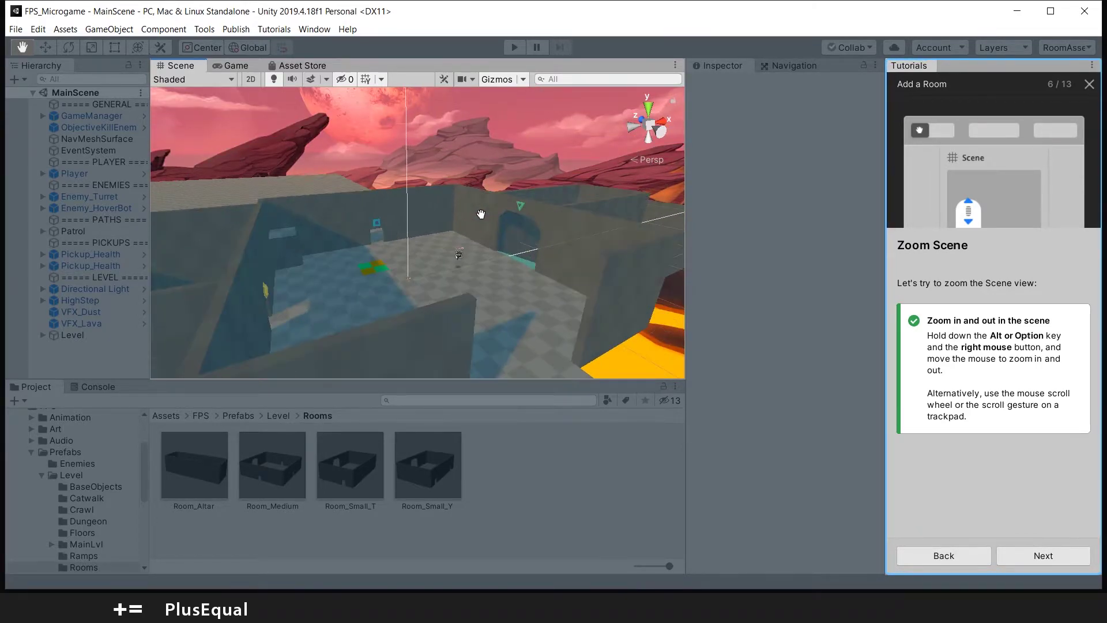
scroll(481, 214, "down", 2)
scroll(482, 213, "down", 1)
scroll(483, 213, "up", 2)
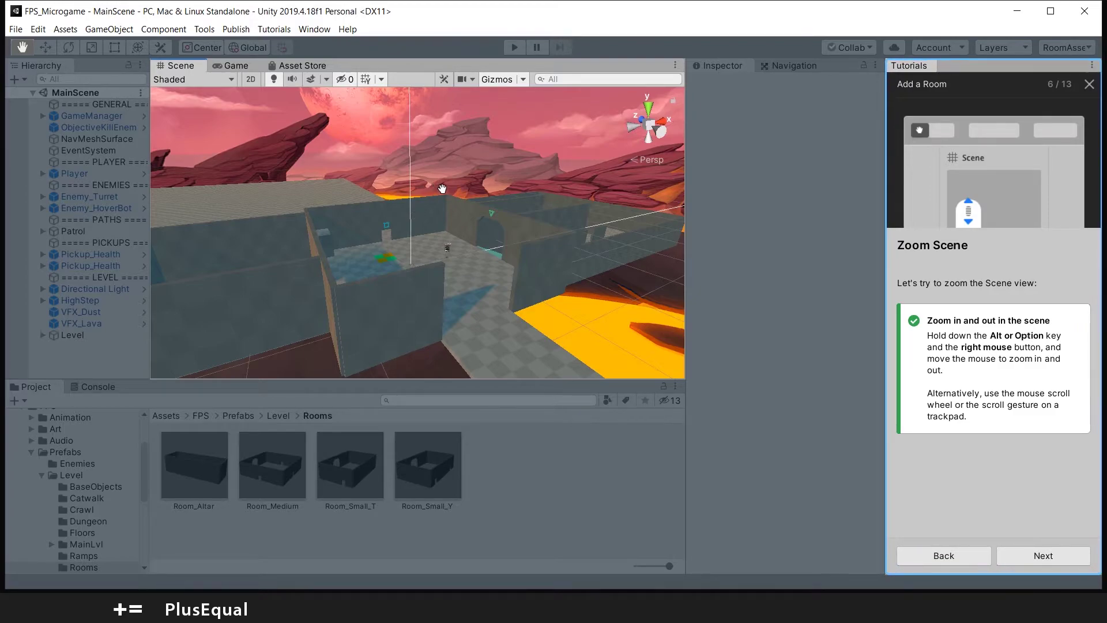
left_click_drag(414, 207, 409, 208)
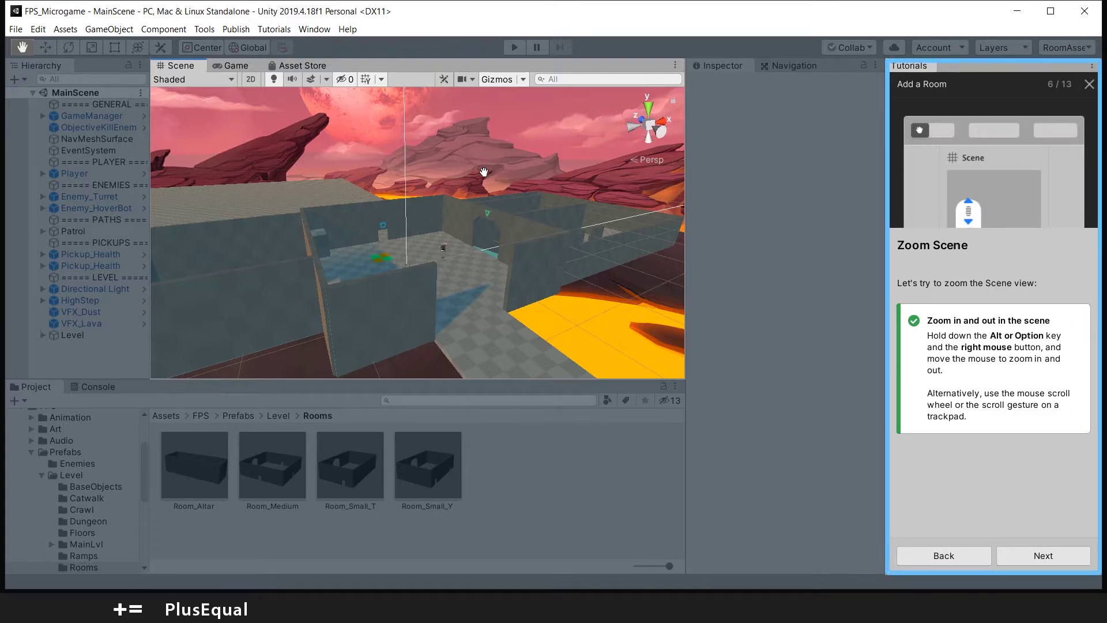
scroll(284, 240, "up", 5)
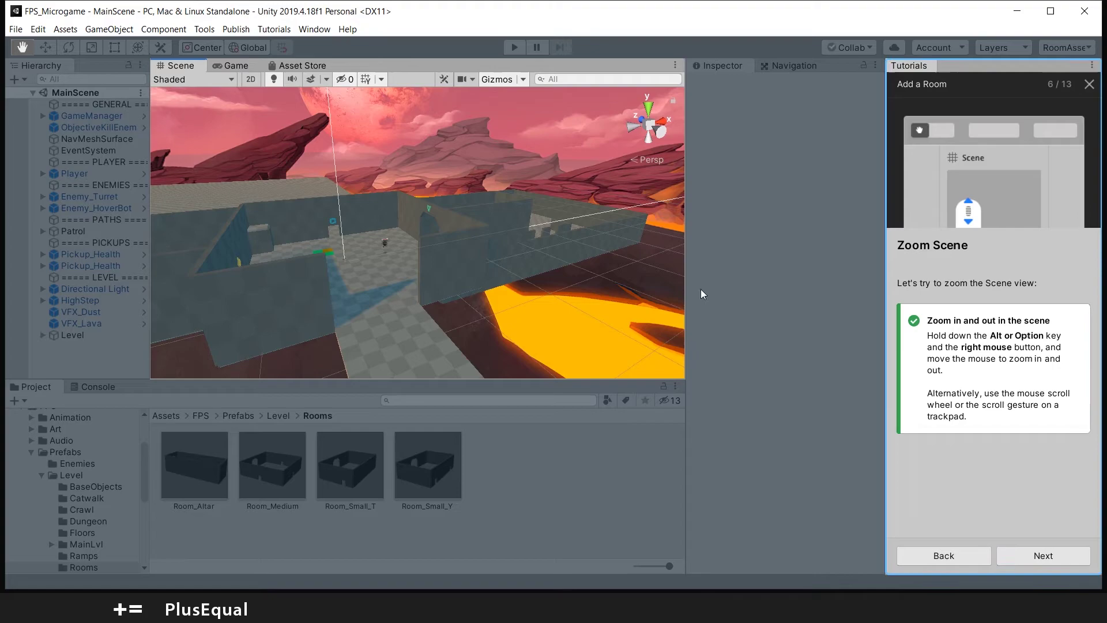
left_click(1044, 557)
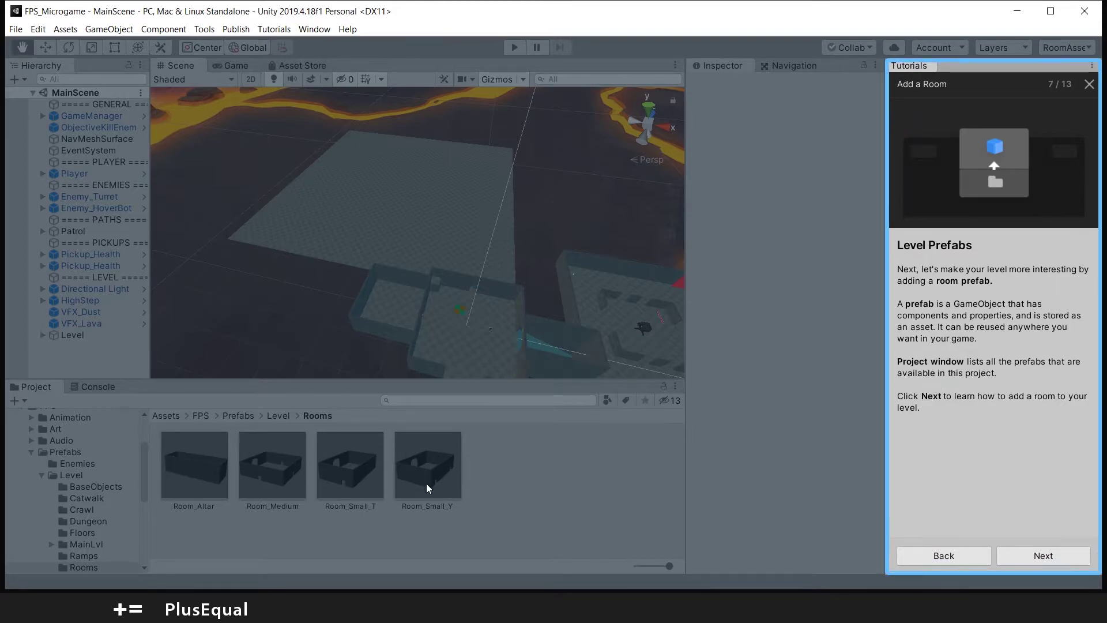
Proceed to the prefab placement page and add the Room_Altar prefab to the empty level floor beside the existing rooms.
left_click(1026, 556)
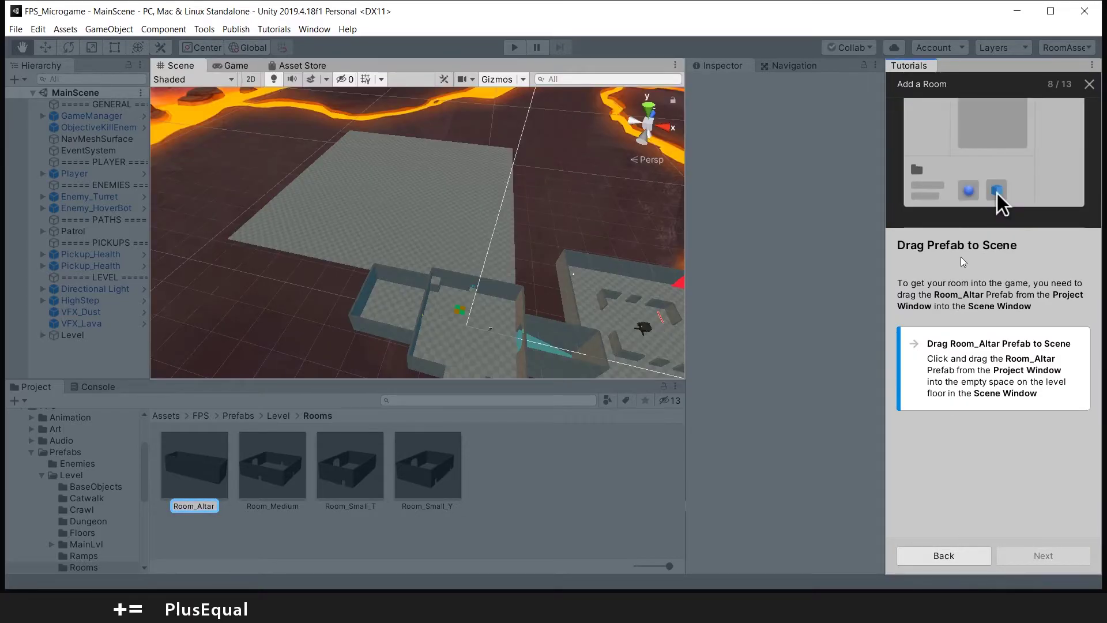
left_click(195, 477)
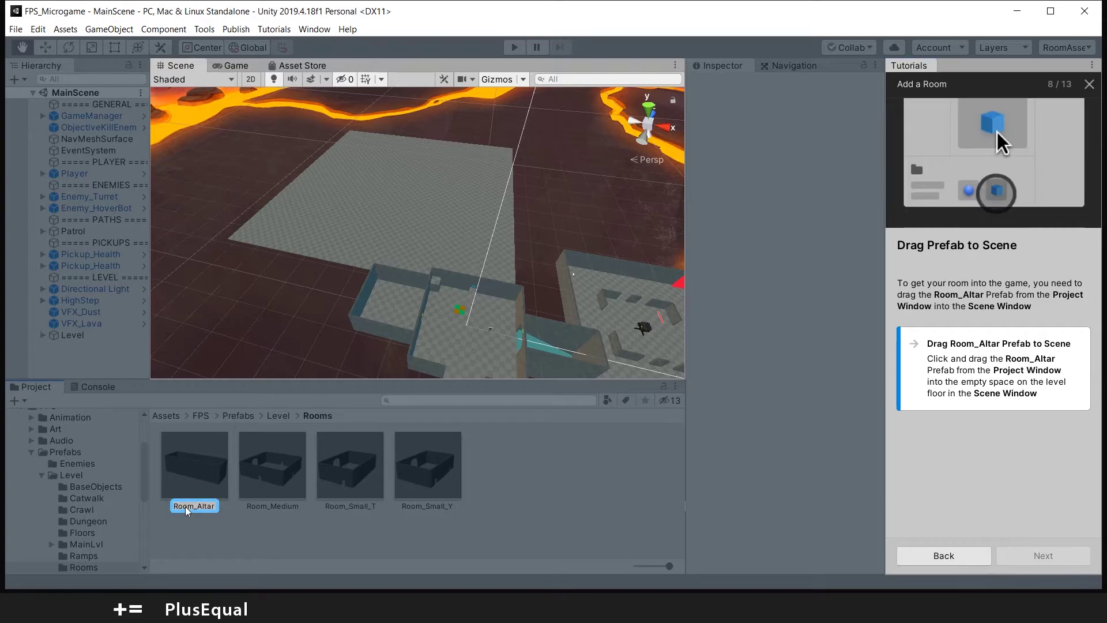
left_click_drag(187, 505, 464, 278)
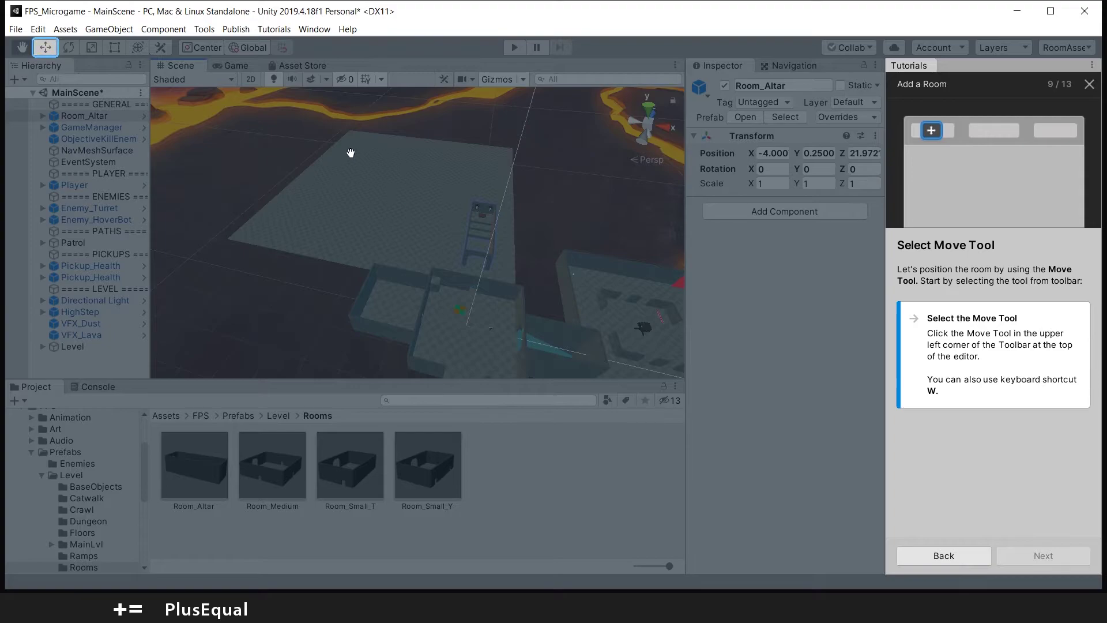
Select the Move Tool and shift Room_Altar along the Z axis towards the existing rooms, to about Z 12.85.
left_click(45, 49)
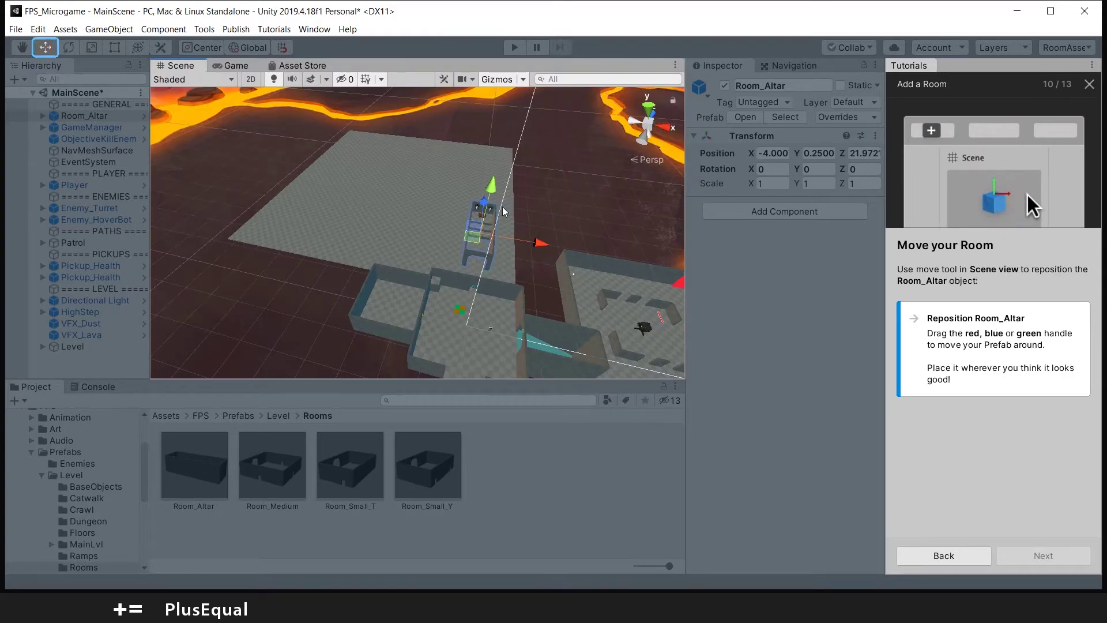
left_click_drag(491, 198, 277, 214, "alt")
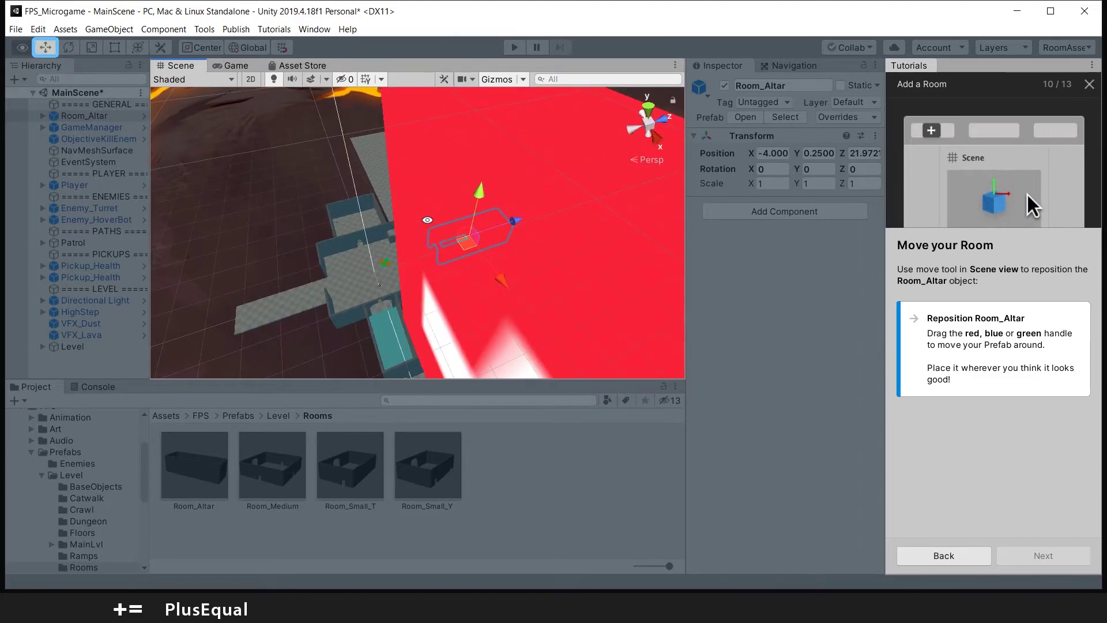
left_click_drag(426, 224, 300, 179, "alt")
scroll(496, 272, "up", 8)
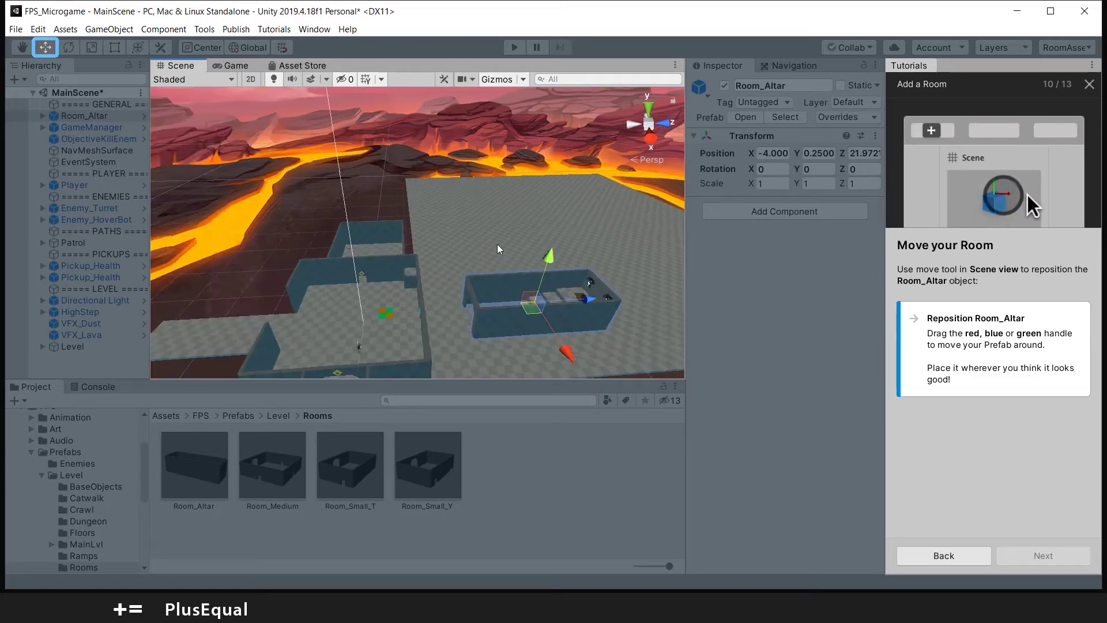
middle_click_drag(497, 250, 320, 148)
scroll(476, 226, "up", 8)
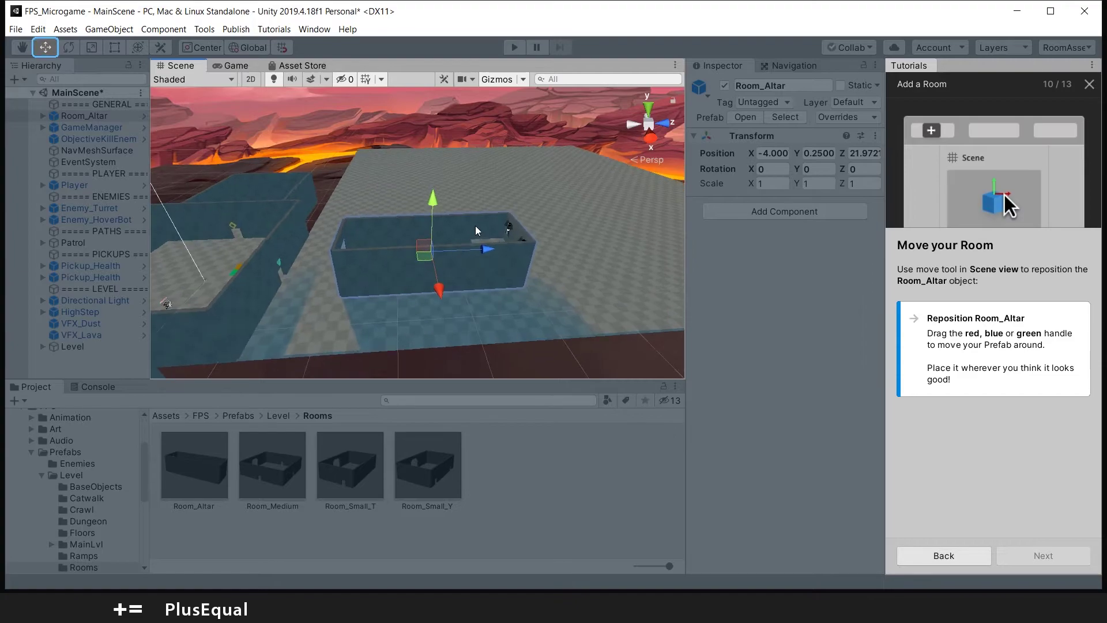
middle_click_drag(427, 196, 402, 195)
left_click_drag(402, 195, 484, 215, "alt")
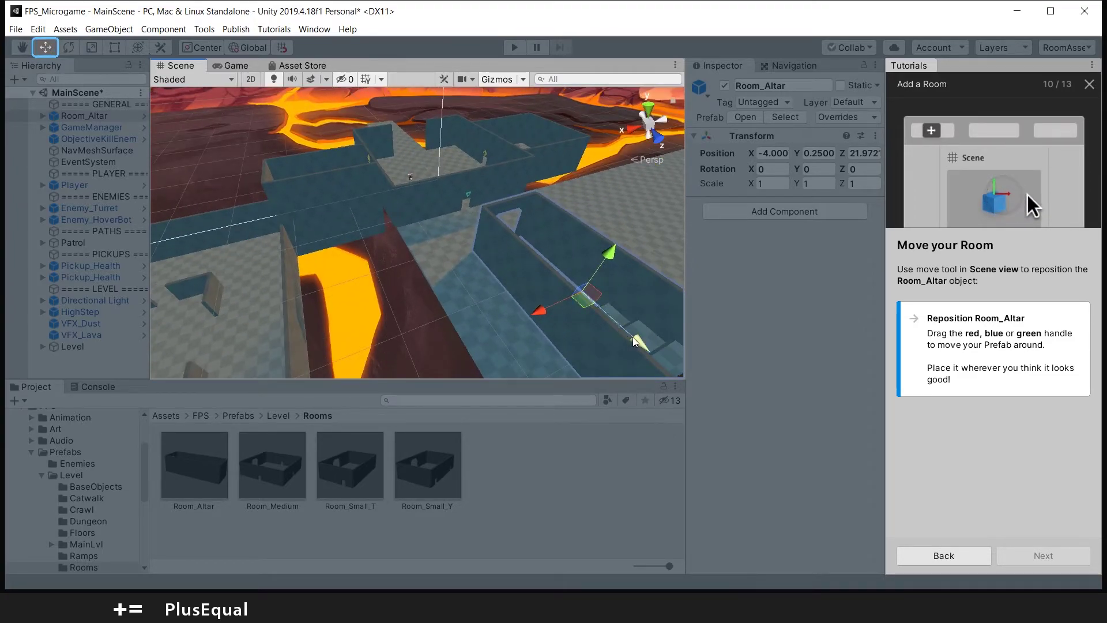
left_click_drag(646, 354, 574, 292)
Fine-tune Room_Altar's position to about Z 12.2 against the existing room and advance to the navigation mesh page.
left_click_drag(434, 224, 739, 289, "alt")
scroll(413, 193, "up", 3)
left_click_drag(396, 181, 494, 144, "alt")
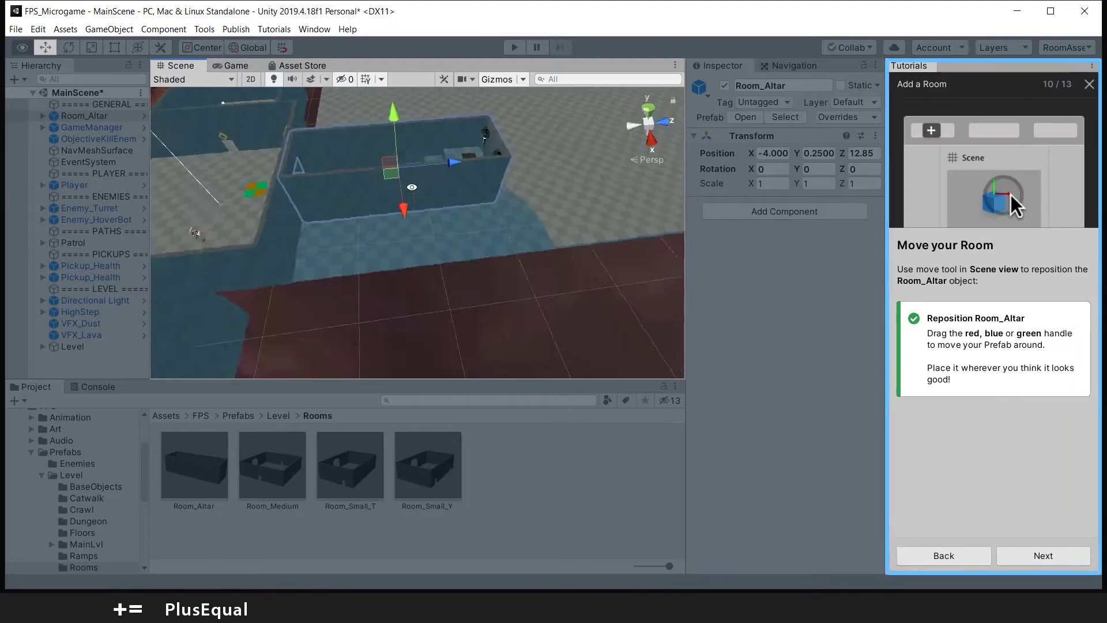
middle_click_drag(494, 144, 616, 142)
scroll(616, 141, "up", 3)
left_click_drag(615, 142, 599, 143)
left_click_drag(276, 358, 671, 304, "alt")
left_click(1057, 563)
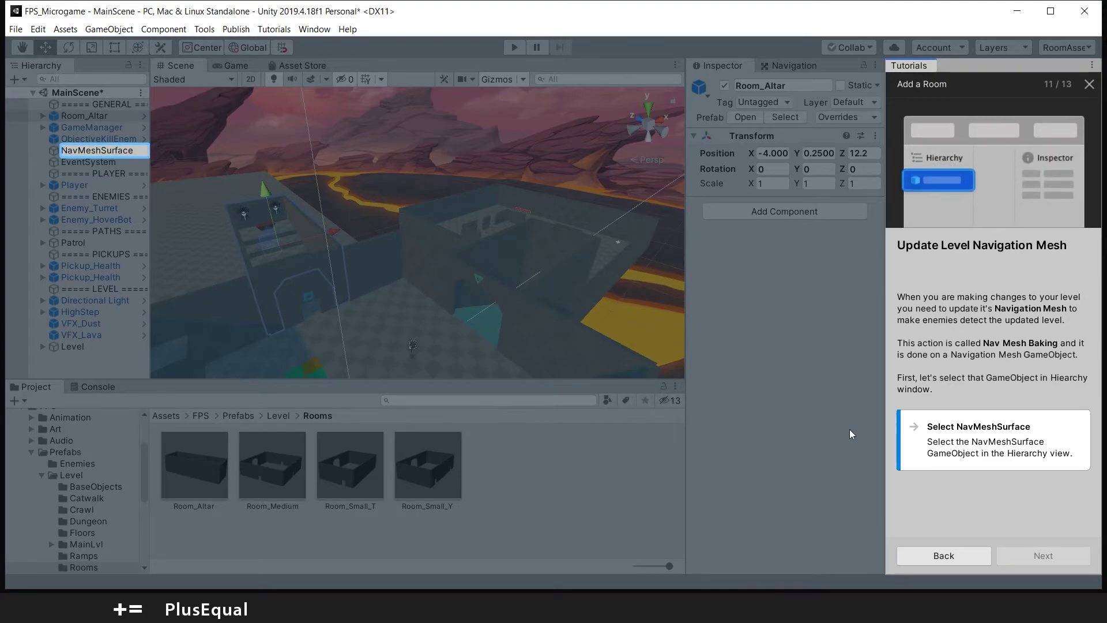
Select the NavMeshSurface object and bake its navigation mesh to include the added altar room.
left_click(132, 150)
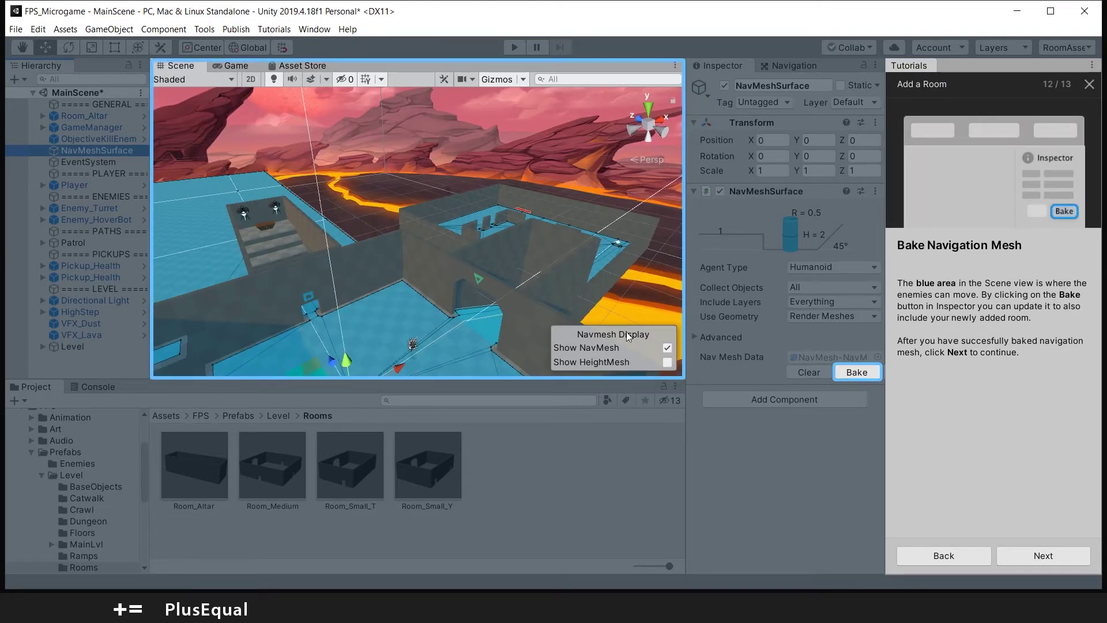
key("alt")
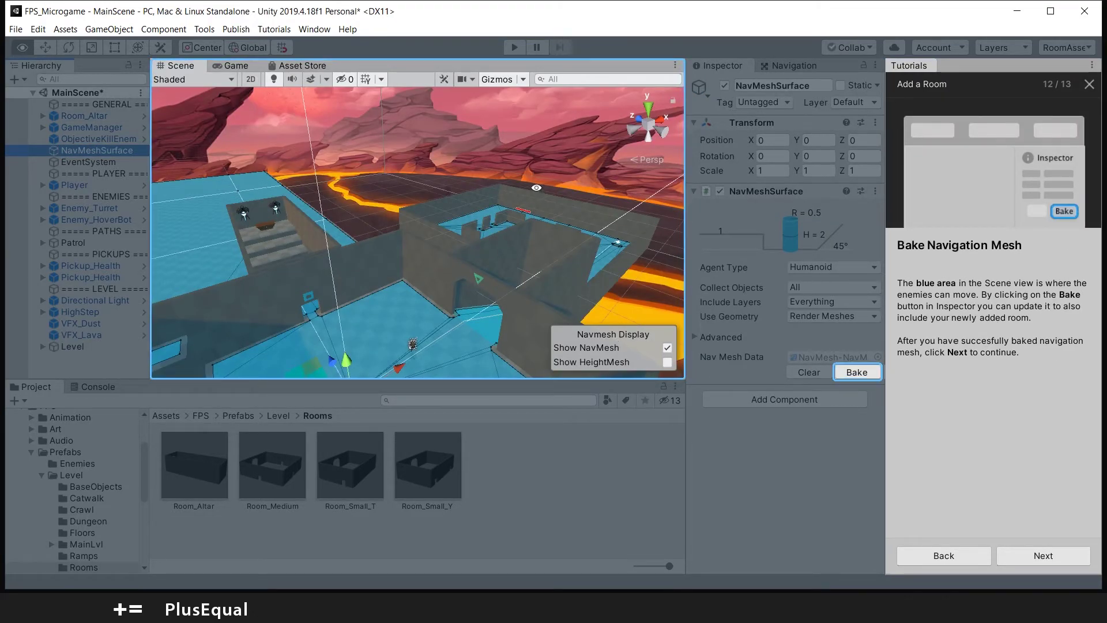
left_click(537, 187, "alt")
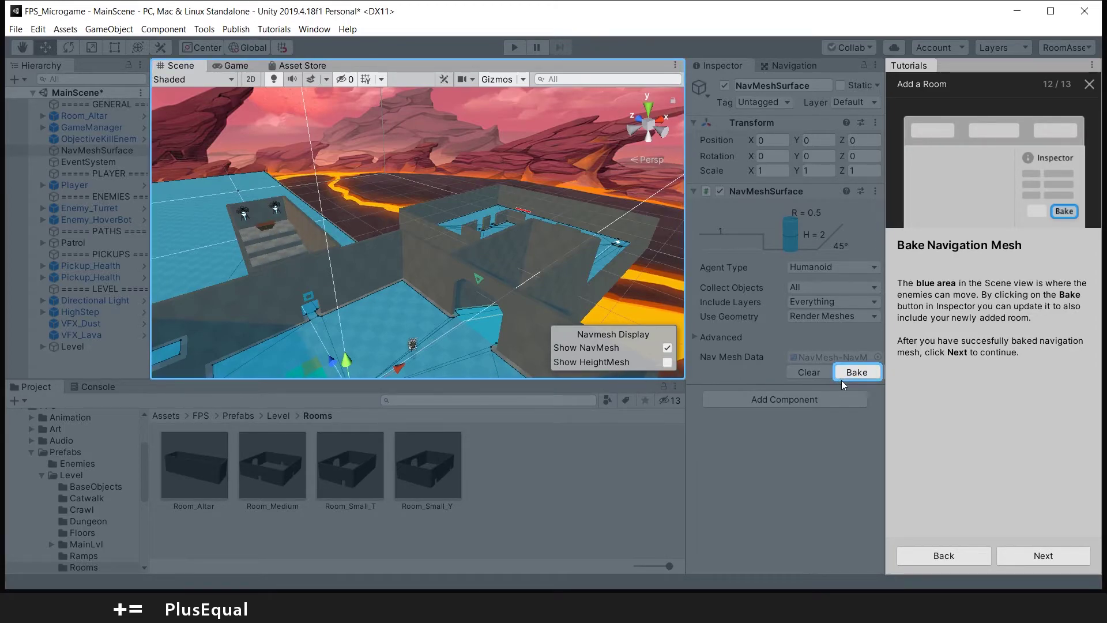
left_click(857, 373)
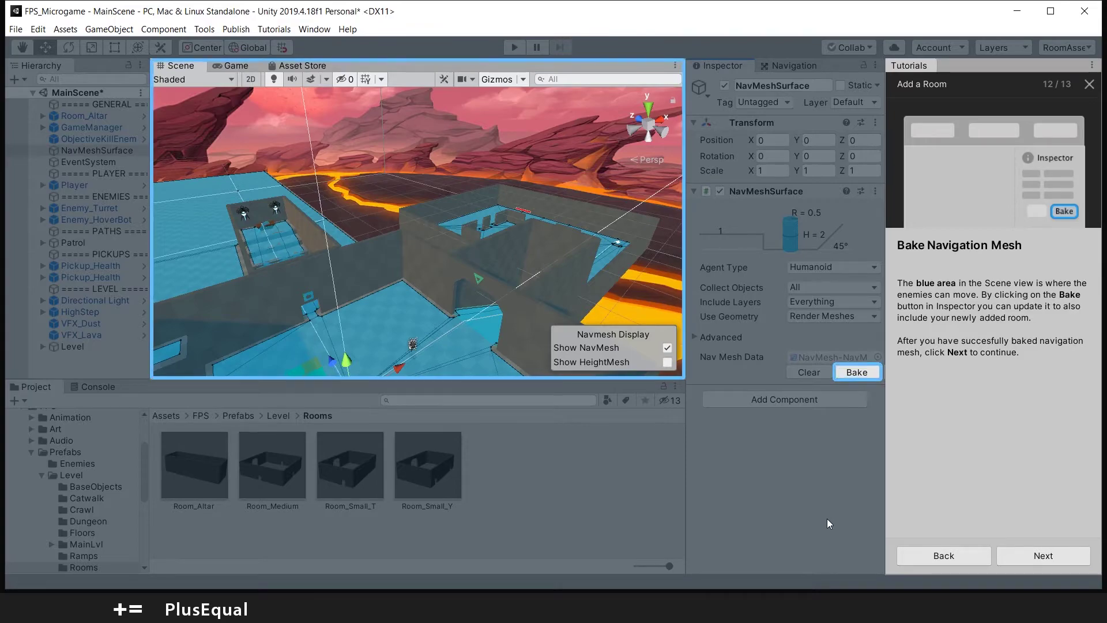
Complete the Add a Room tutorial, saving the changes to MainScene, and start the Edit Colors tutorial.
left_click(1045, 557)
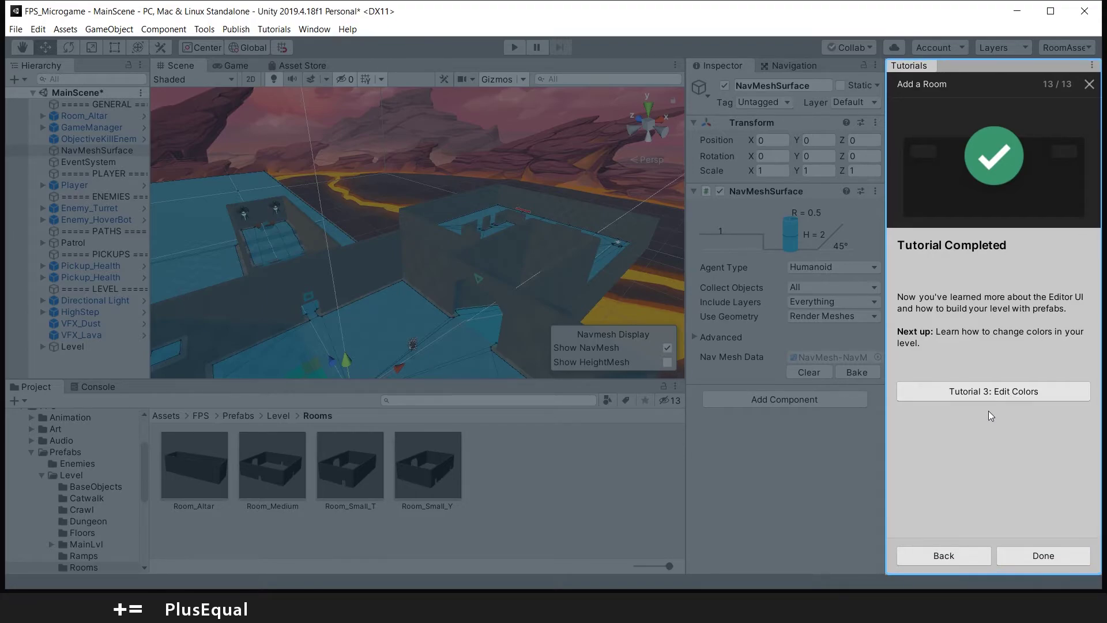
left_click(1001, 391)
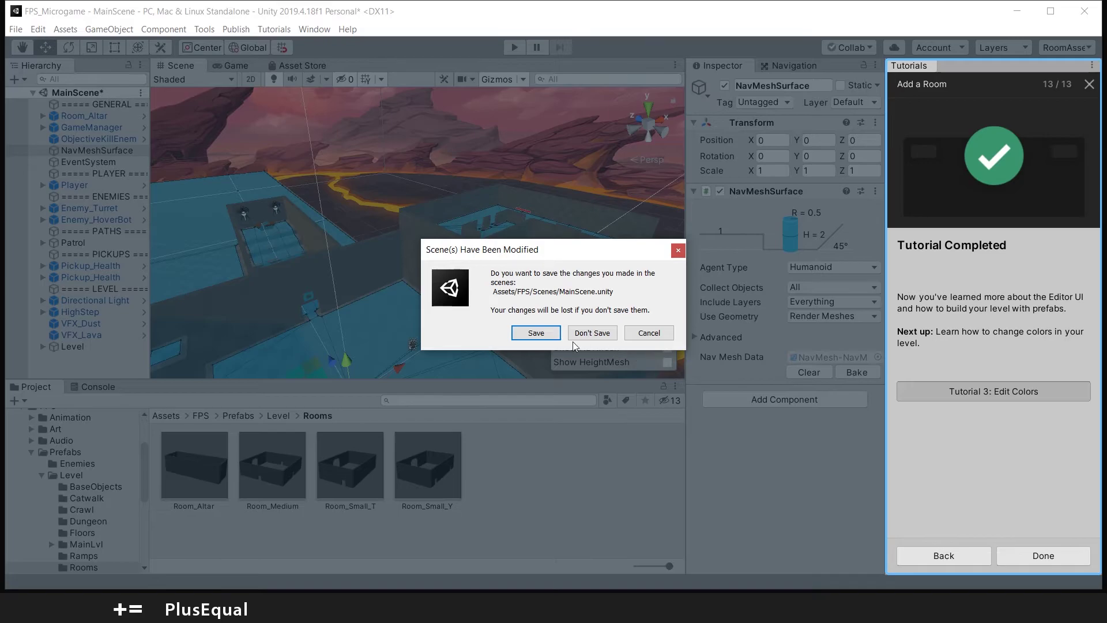
left_click(536, 334)
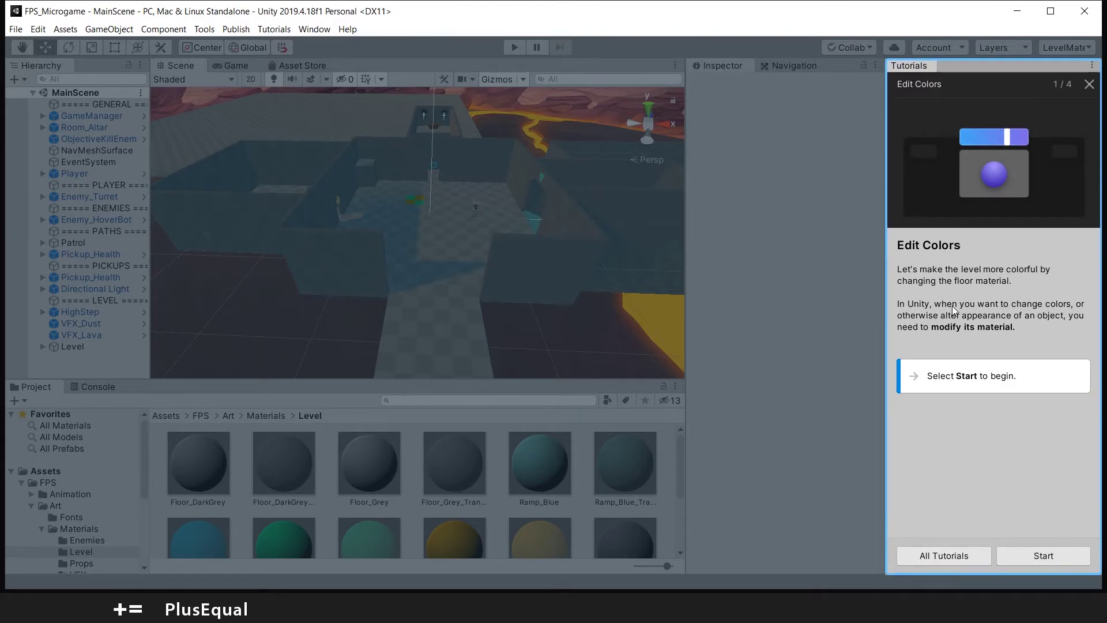
left_click(1053, 559)
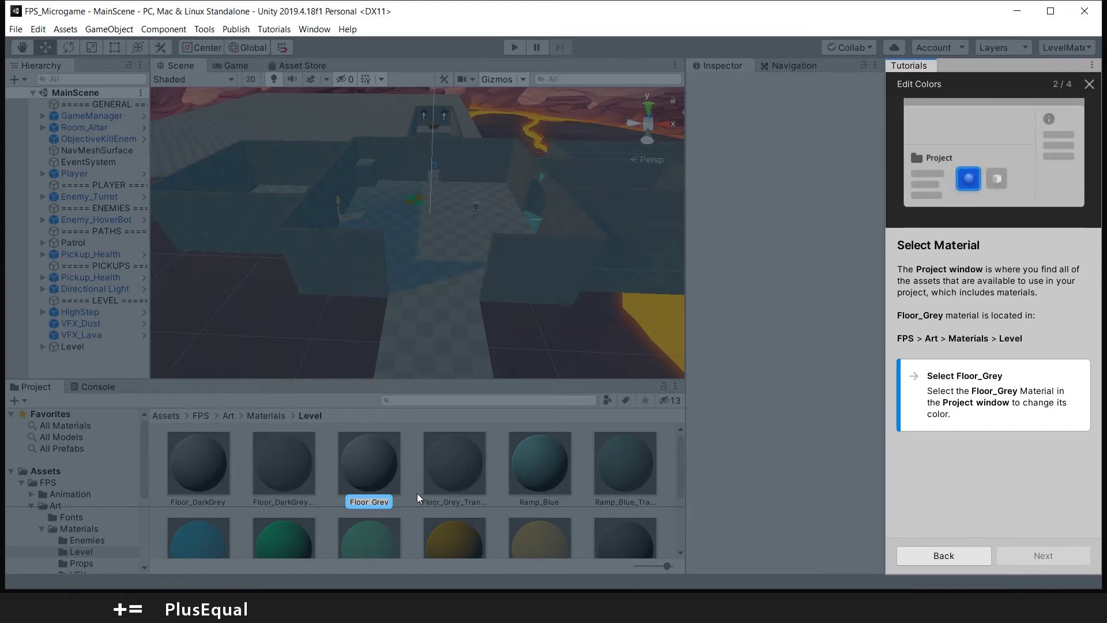
Change the Albedo color of the Floor_Grey material to dark brown, hexadecimal 503700.
left_click(369, 500)
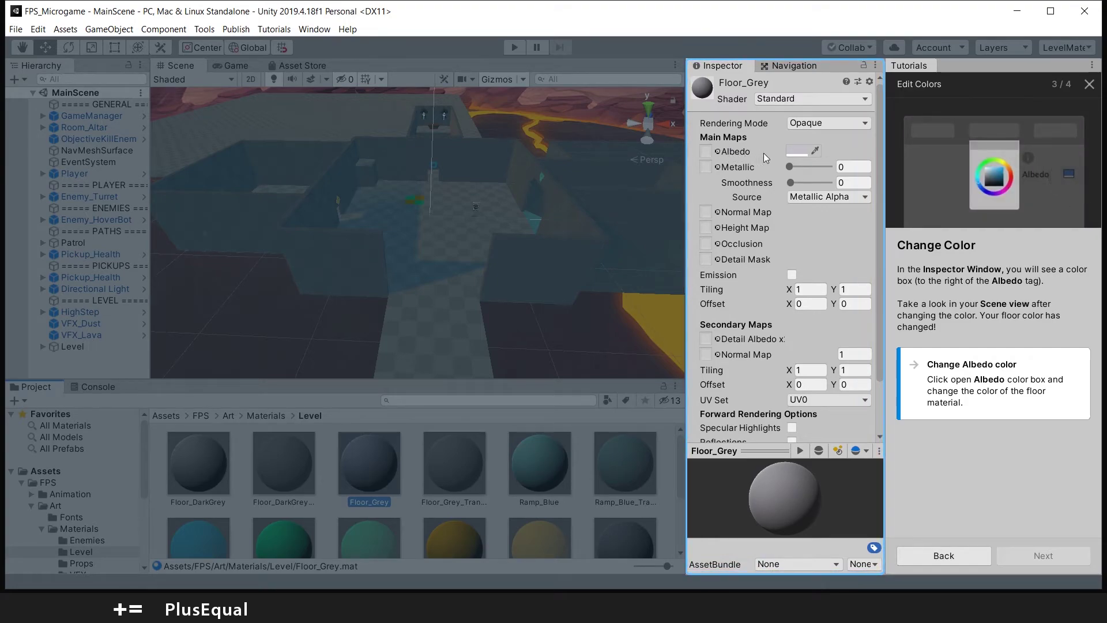
left_click(794, 152)
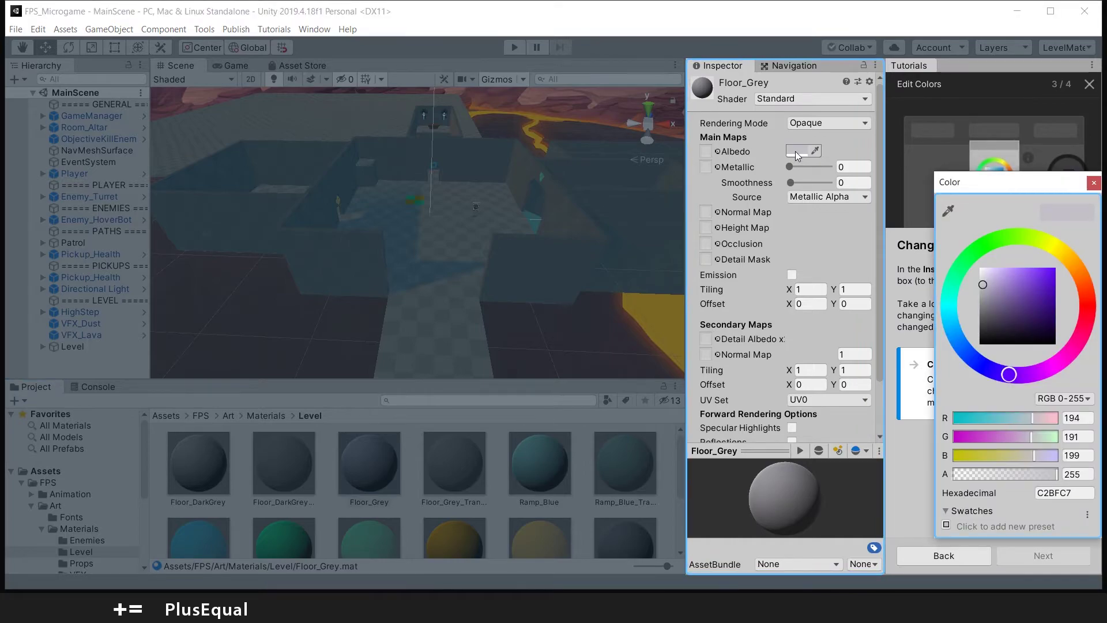
left_click_drag(1011, 198, 543, 86)
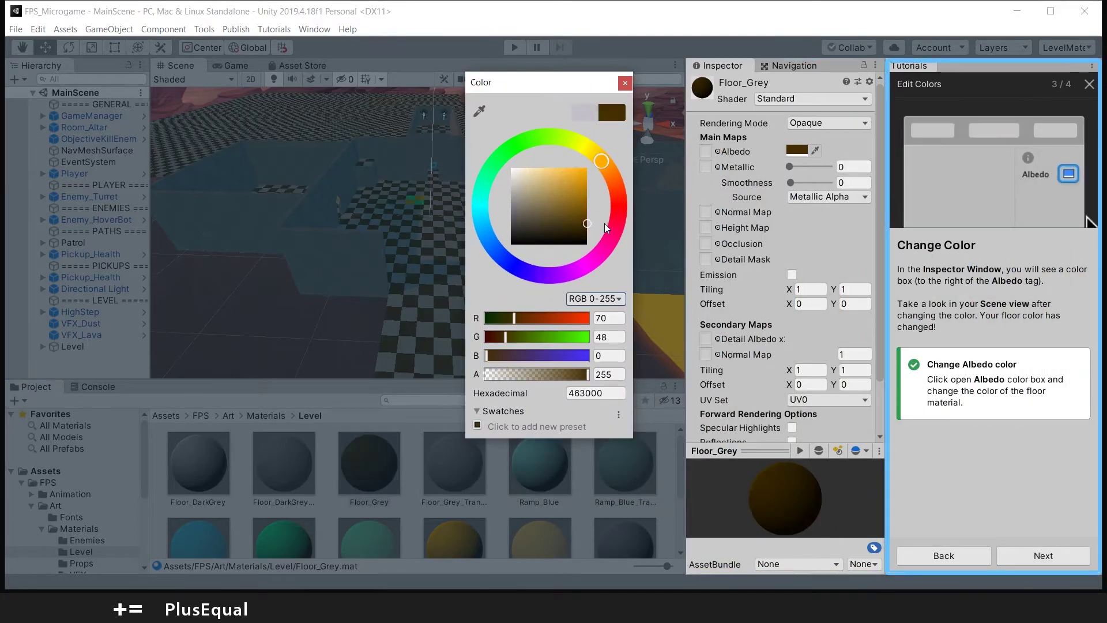
left_click_drag(604, 223, 605, 221)
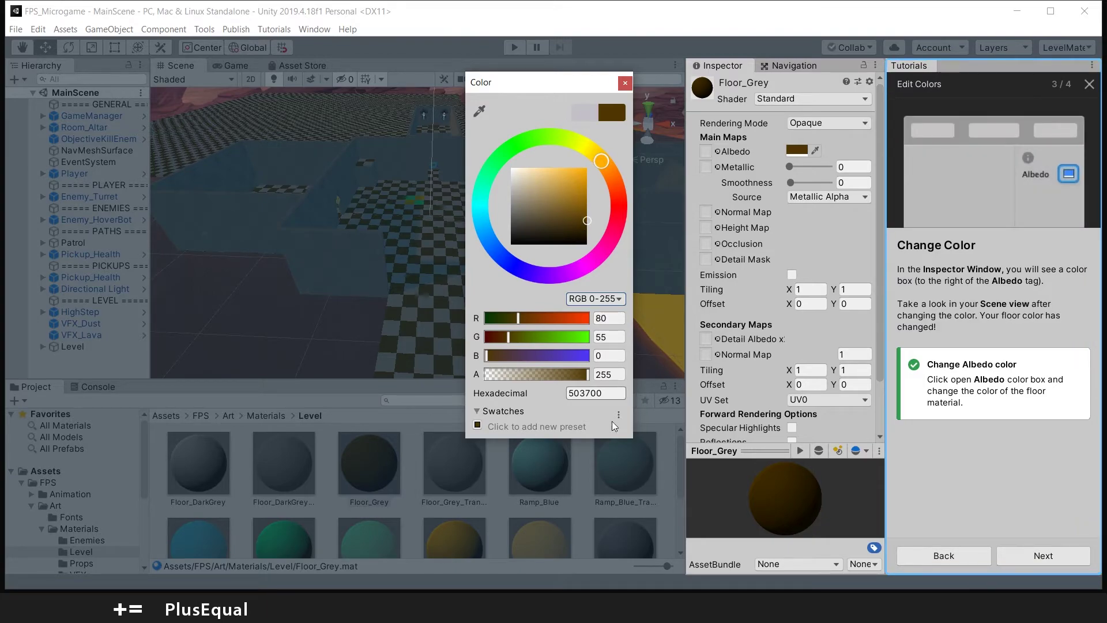
left_click(625, 82)
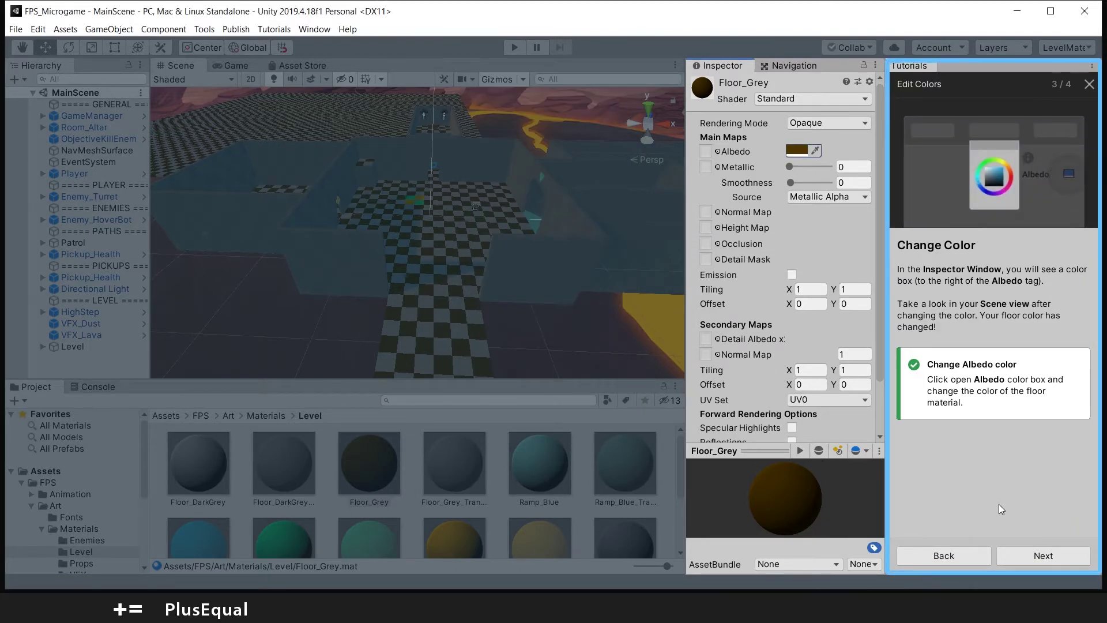
Complete the Edit Colors tutorial and start Tutorial 4: Add Enemy Bot.
left_click(1058, 559)
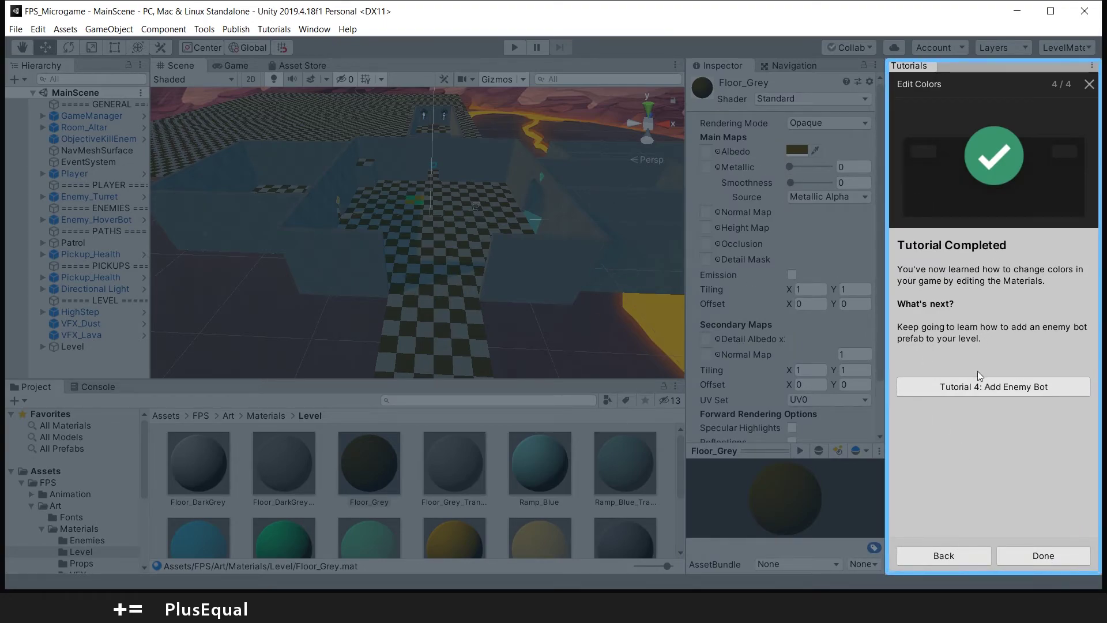
left_click(1005, 389)
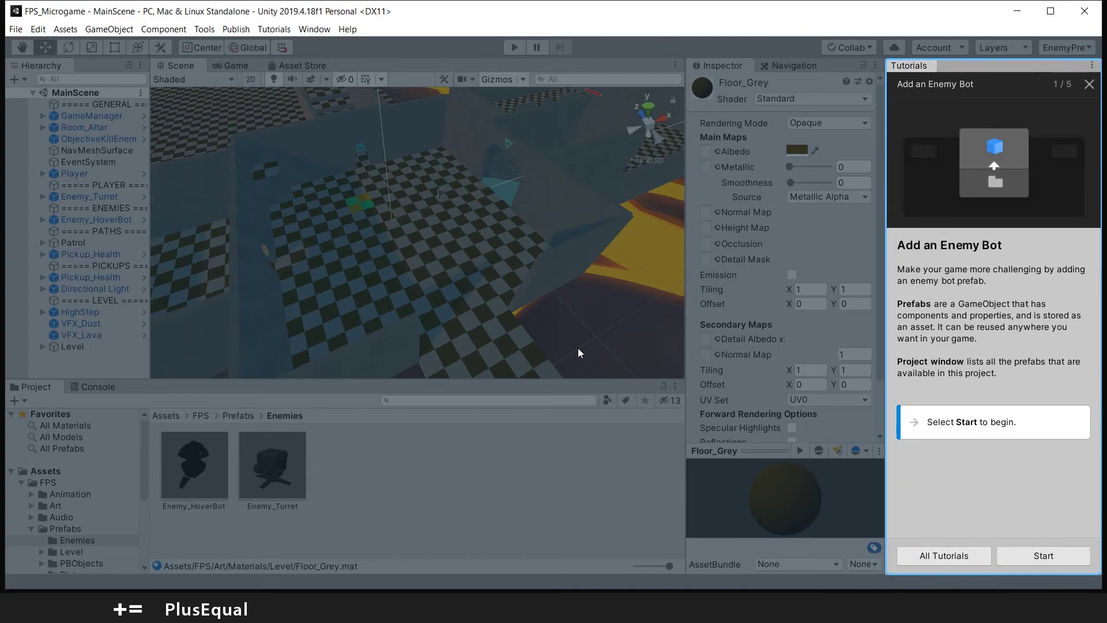
left_click(1051, 556)
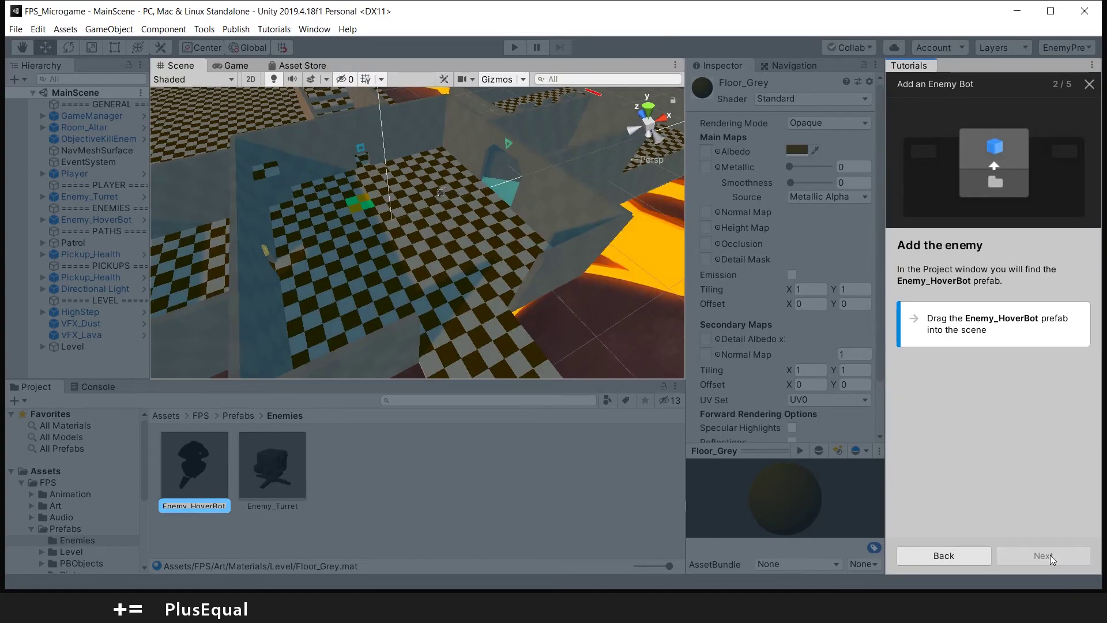
Add the Enemy_HoverBot prefab to the checkered room floor, reposition it to about X -9.46, Z -9.25, and advance to the tutorial's final page.
left_click(187, 509)
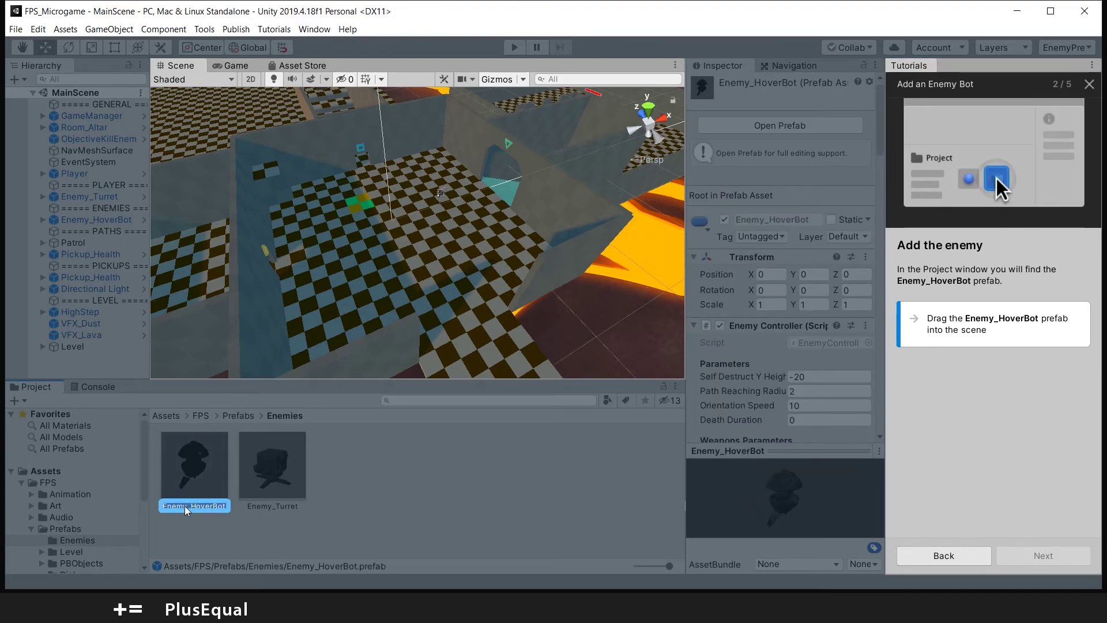
left_click_drag(185, 506, 383, 279)
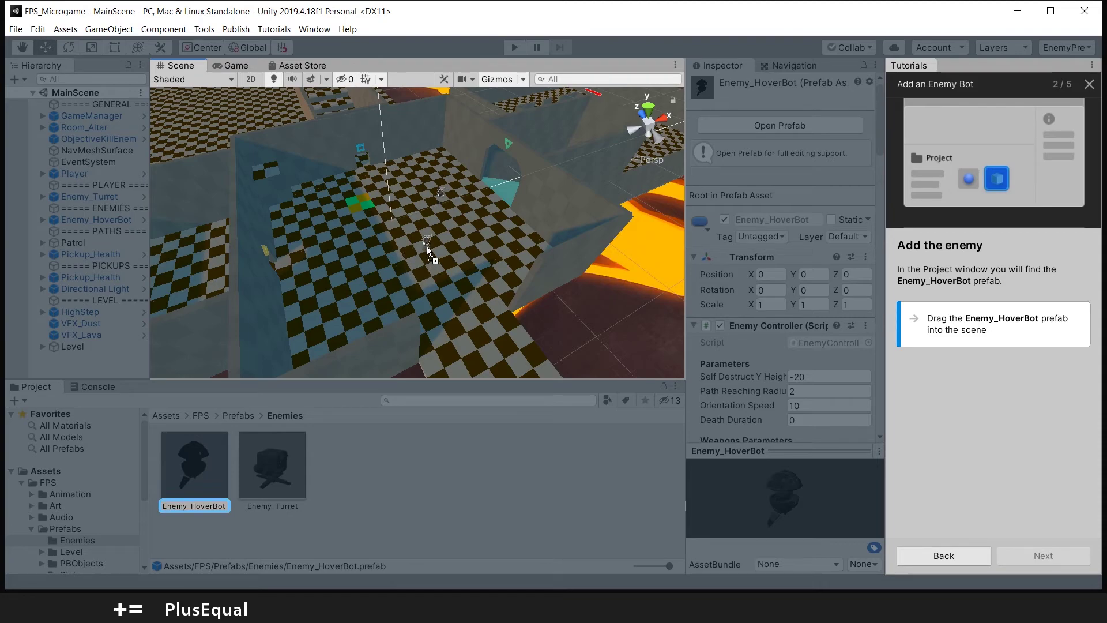
left_click_drag(361, 167, 479, 277)
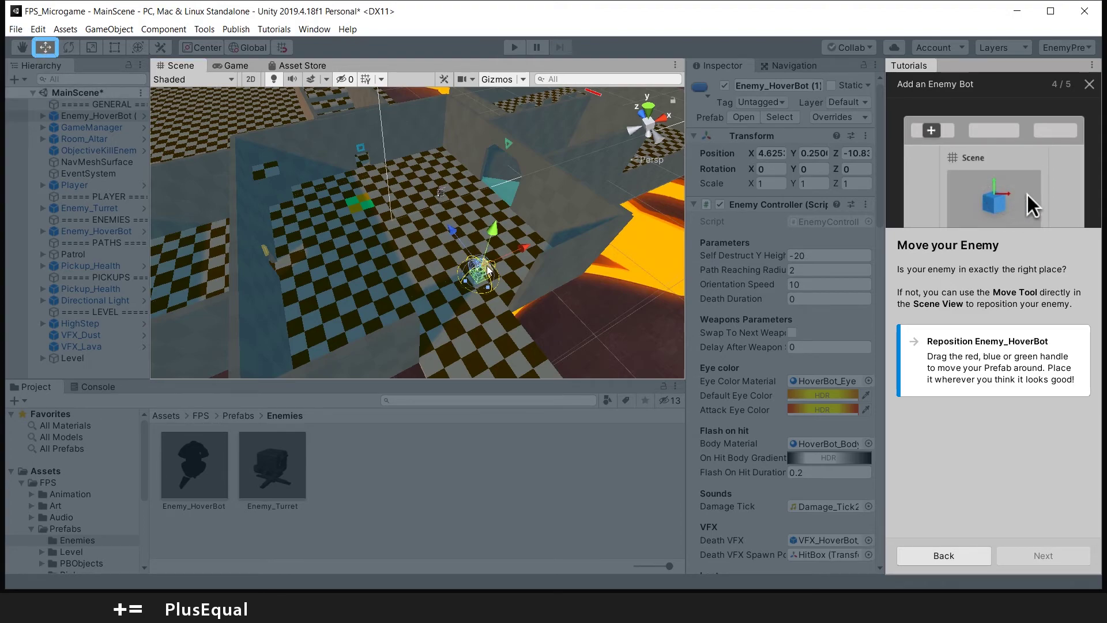
left_click_drag(481, 278, 316, 334)
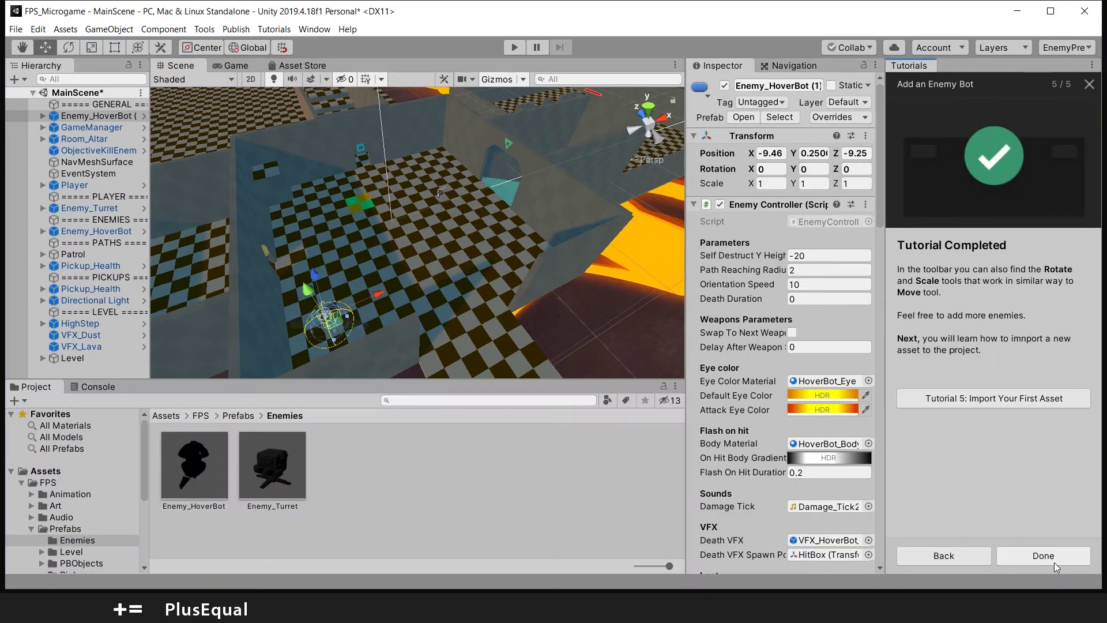
left_click(1055, 563)
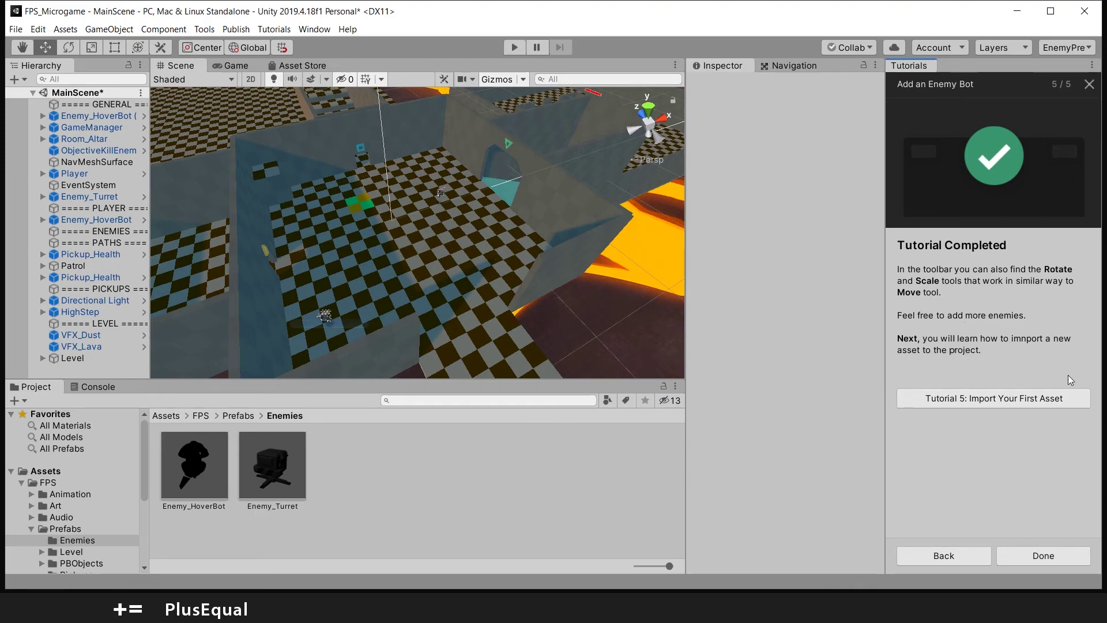
Playtest the level by walking through the rooms and shooting the hover bots, and exit Play mode.
left_click(514, 47)
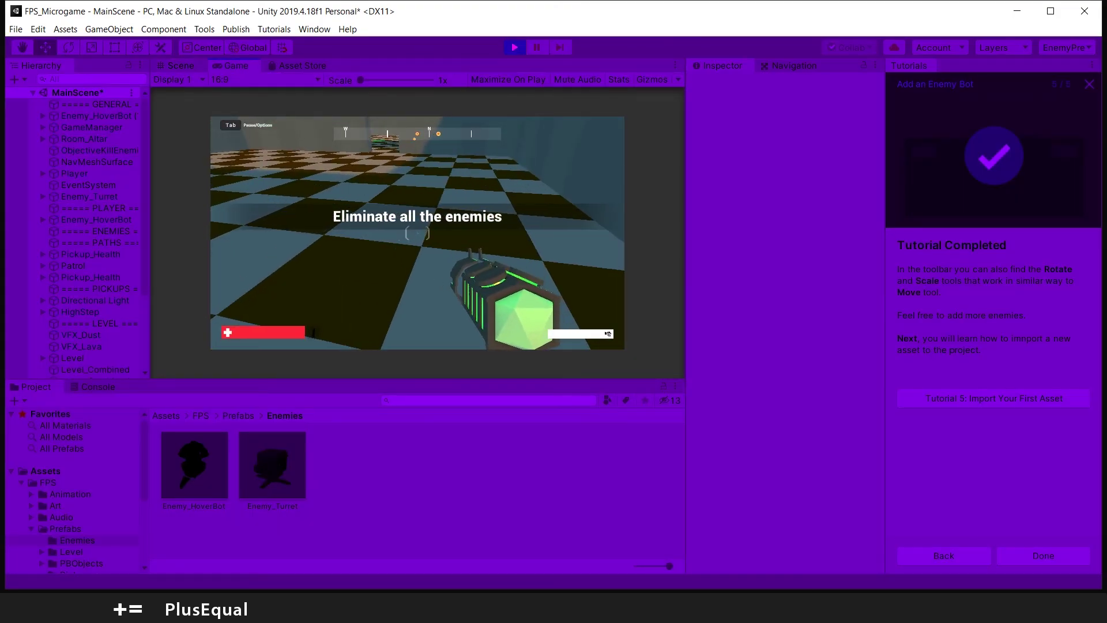
key("w")
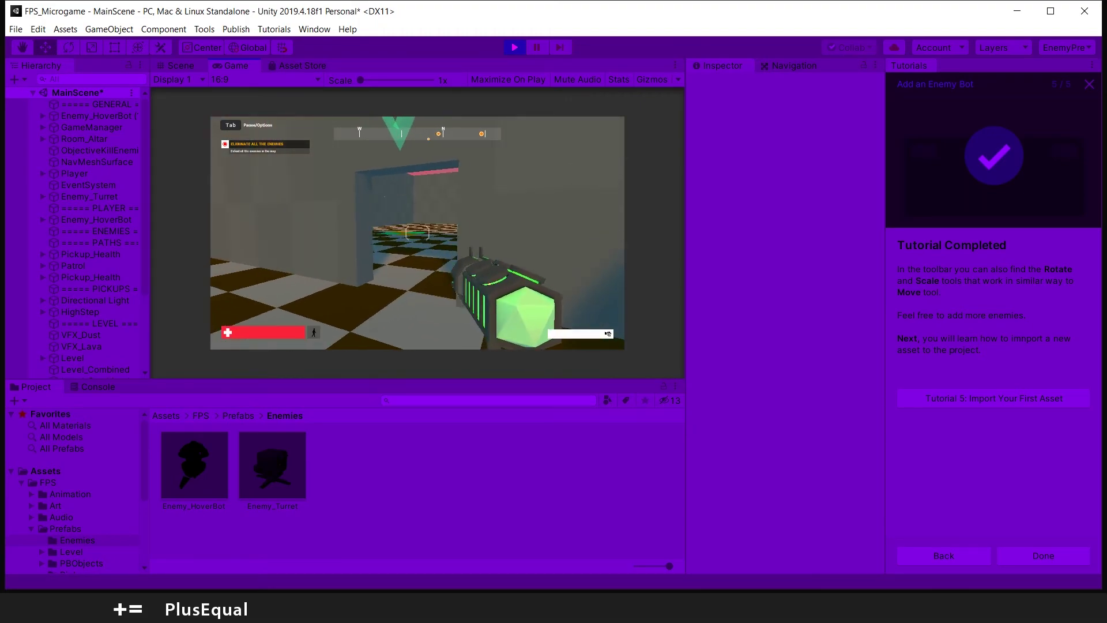
key("a")
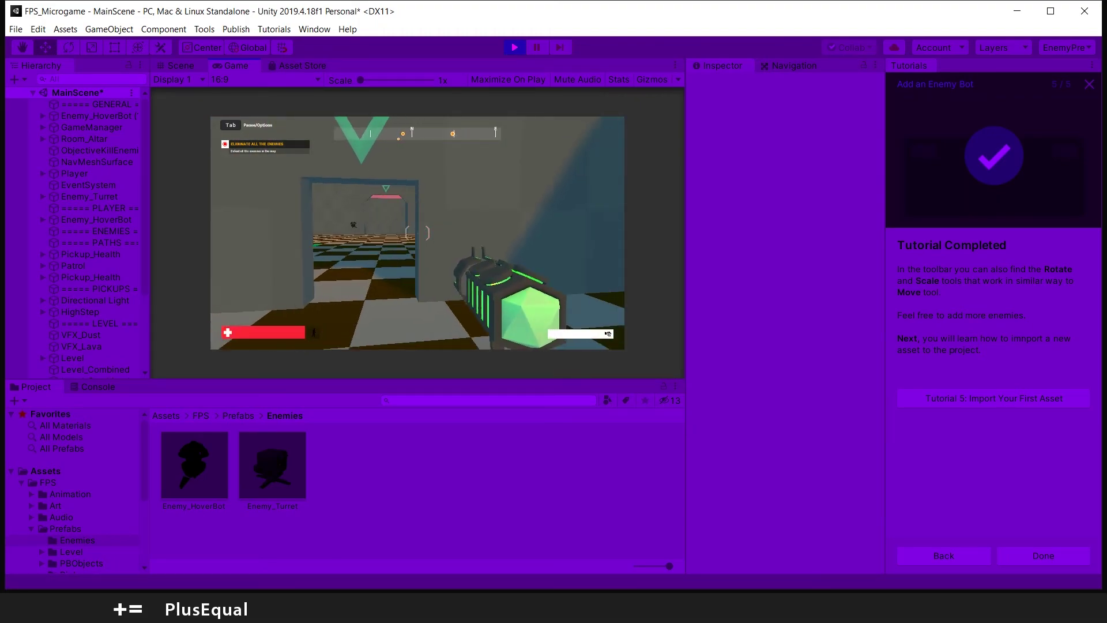
key("a")
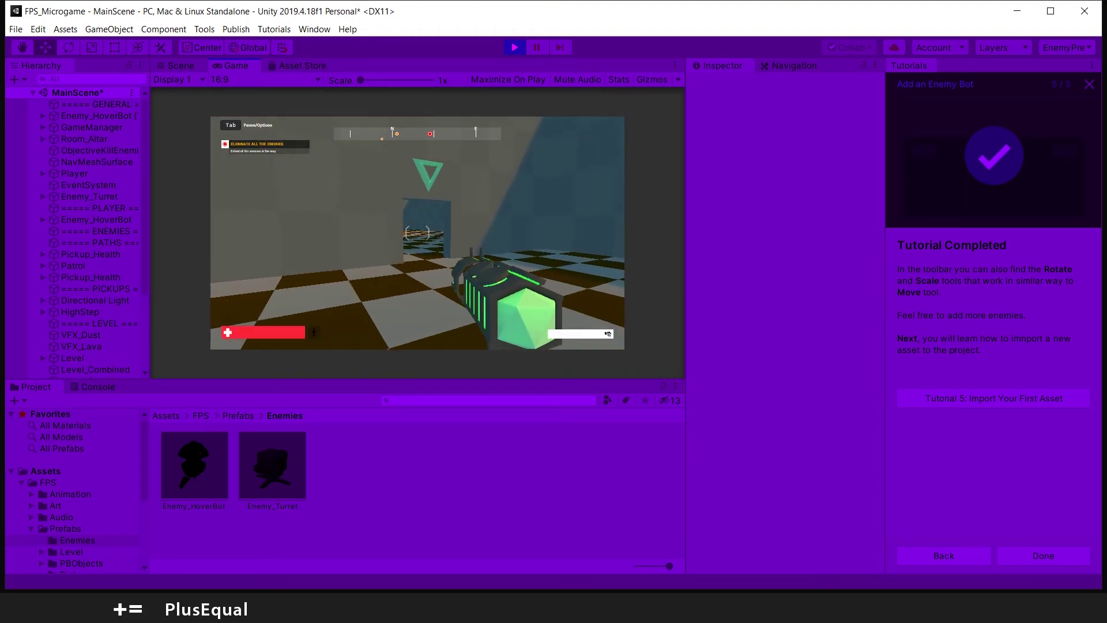
left_click(417, 233)
key("w")
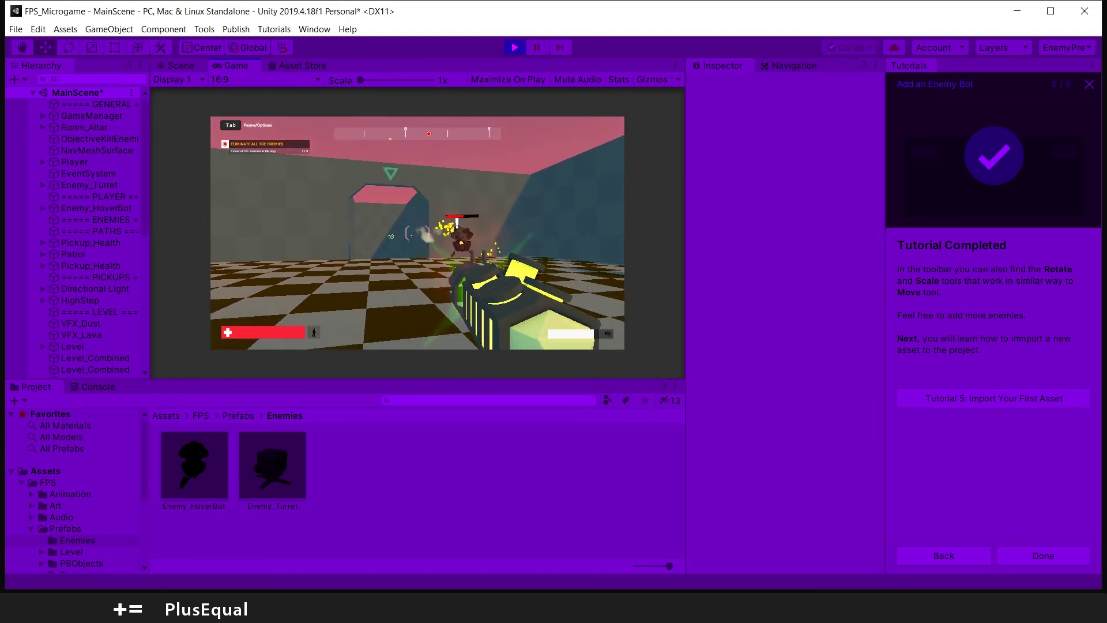
left_click(417, 233)
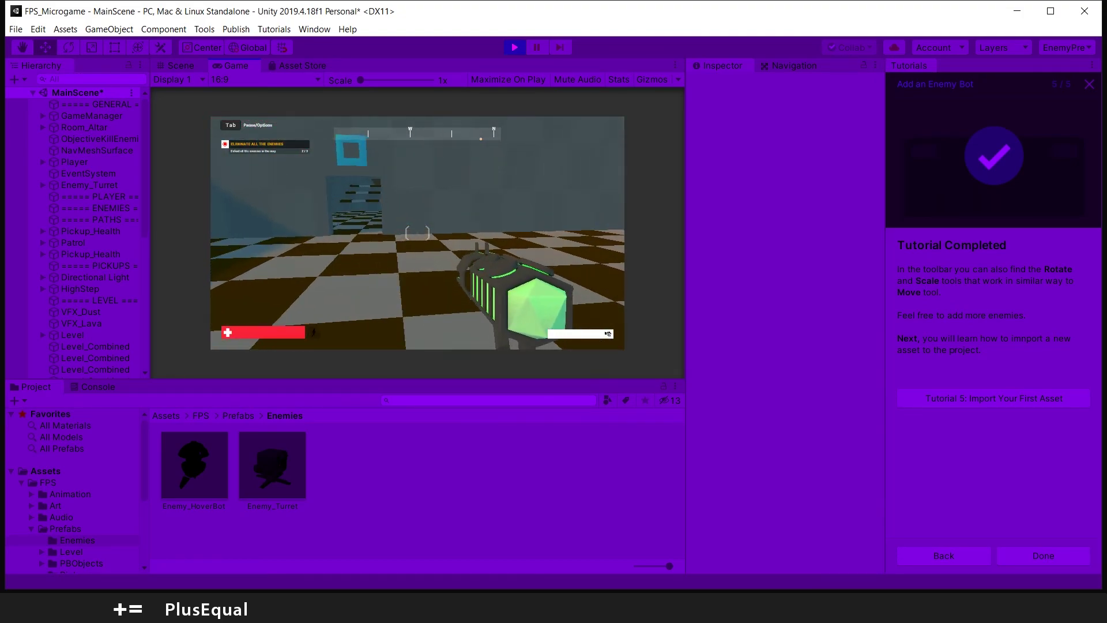
key("w")
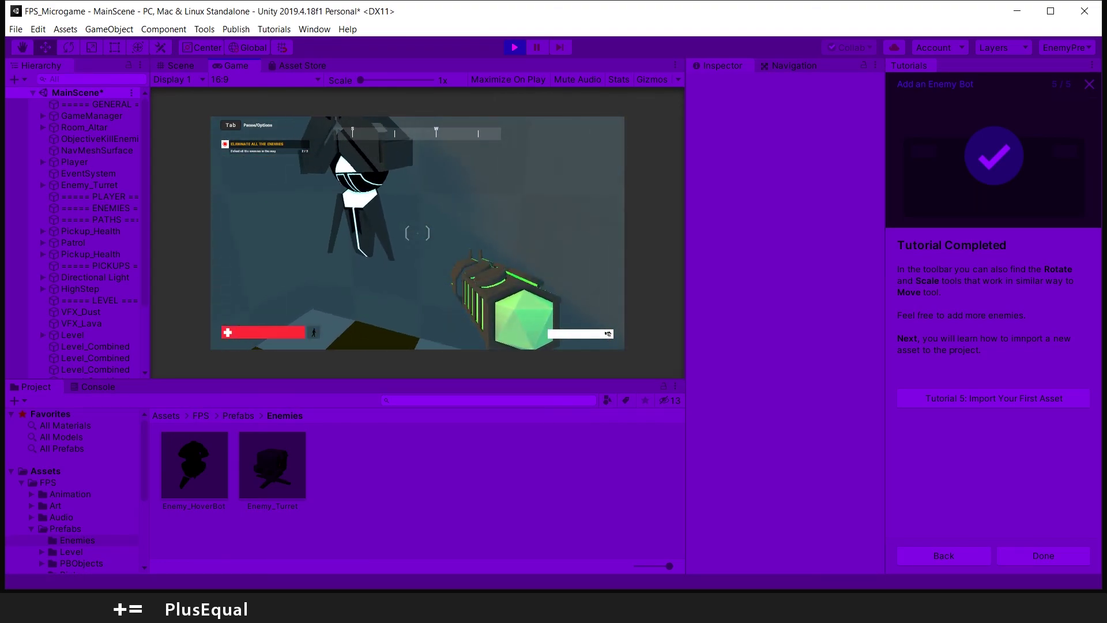
left_click(418, 233)
left_click(418, 233)
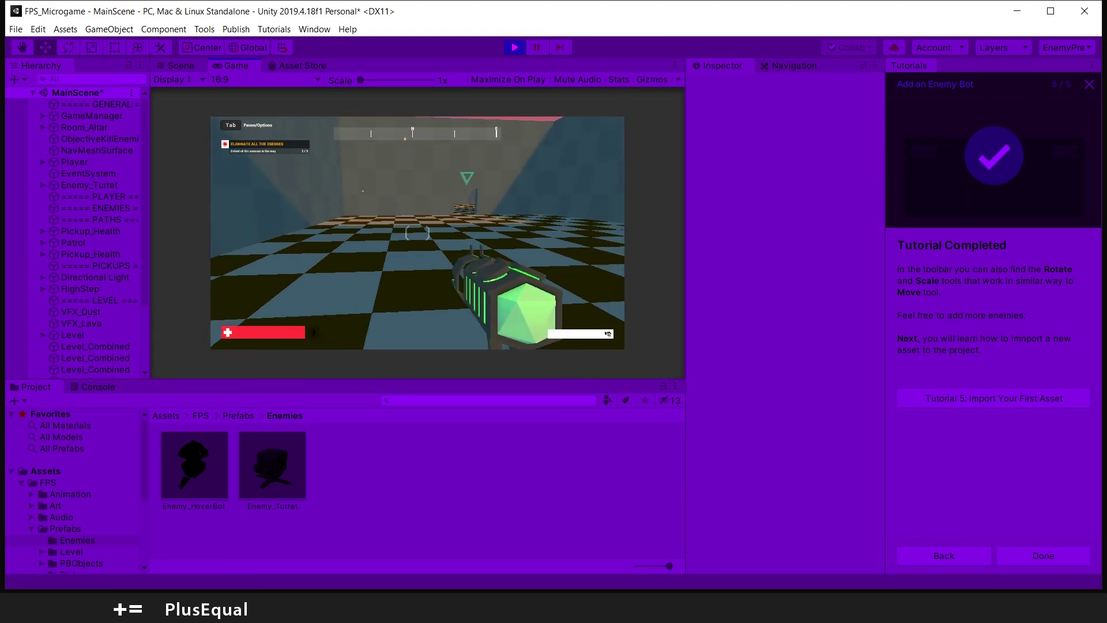
key("Escape")
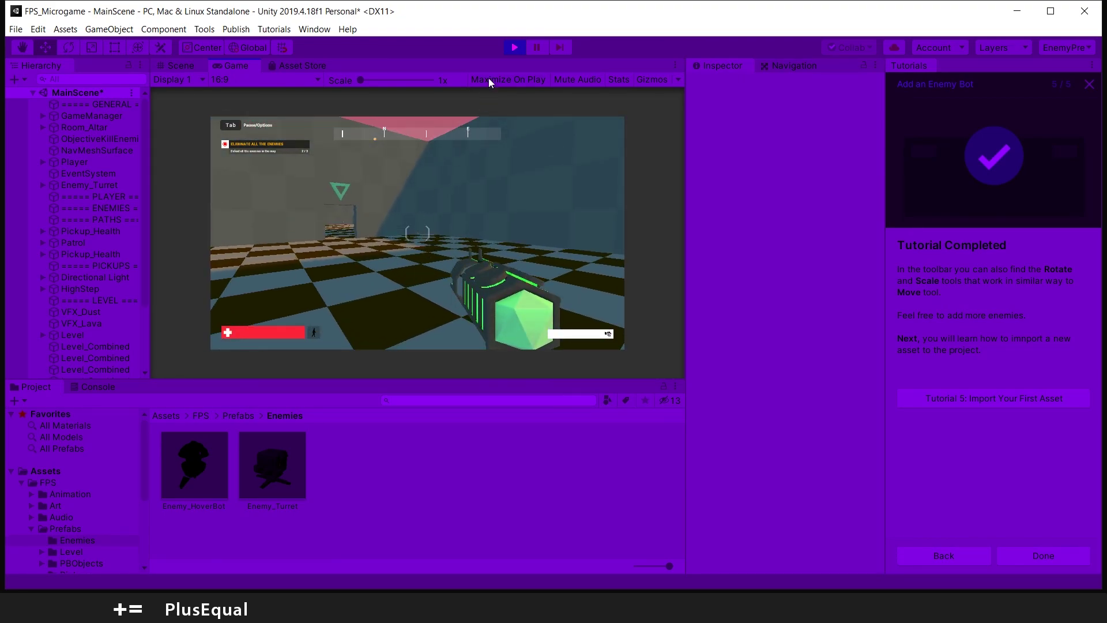
left_click(515, 46)
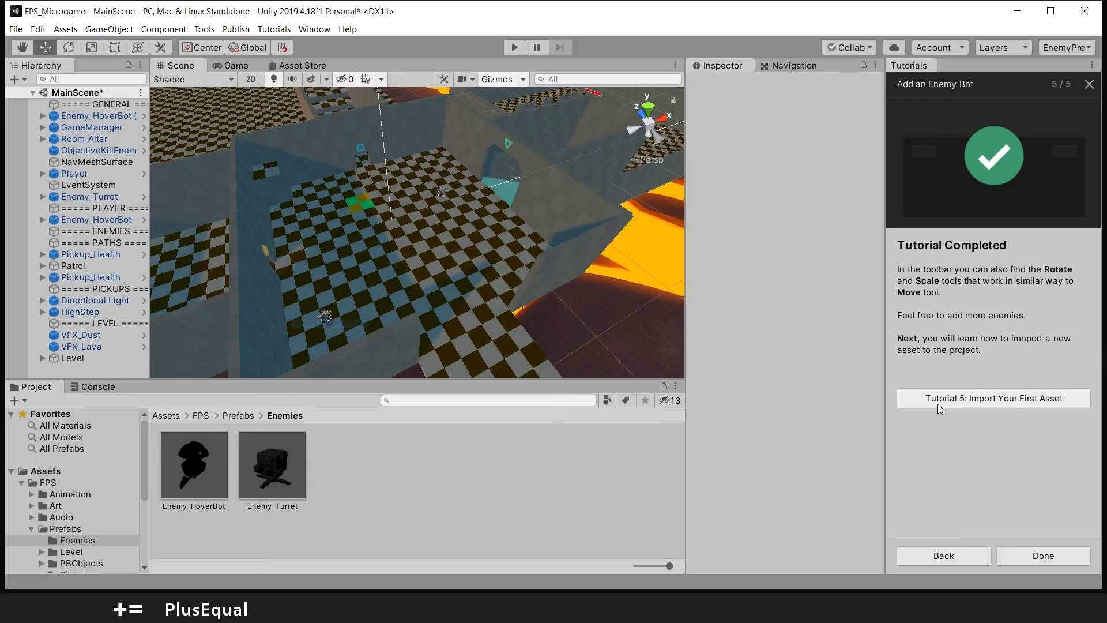